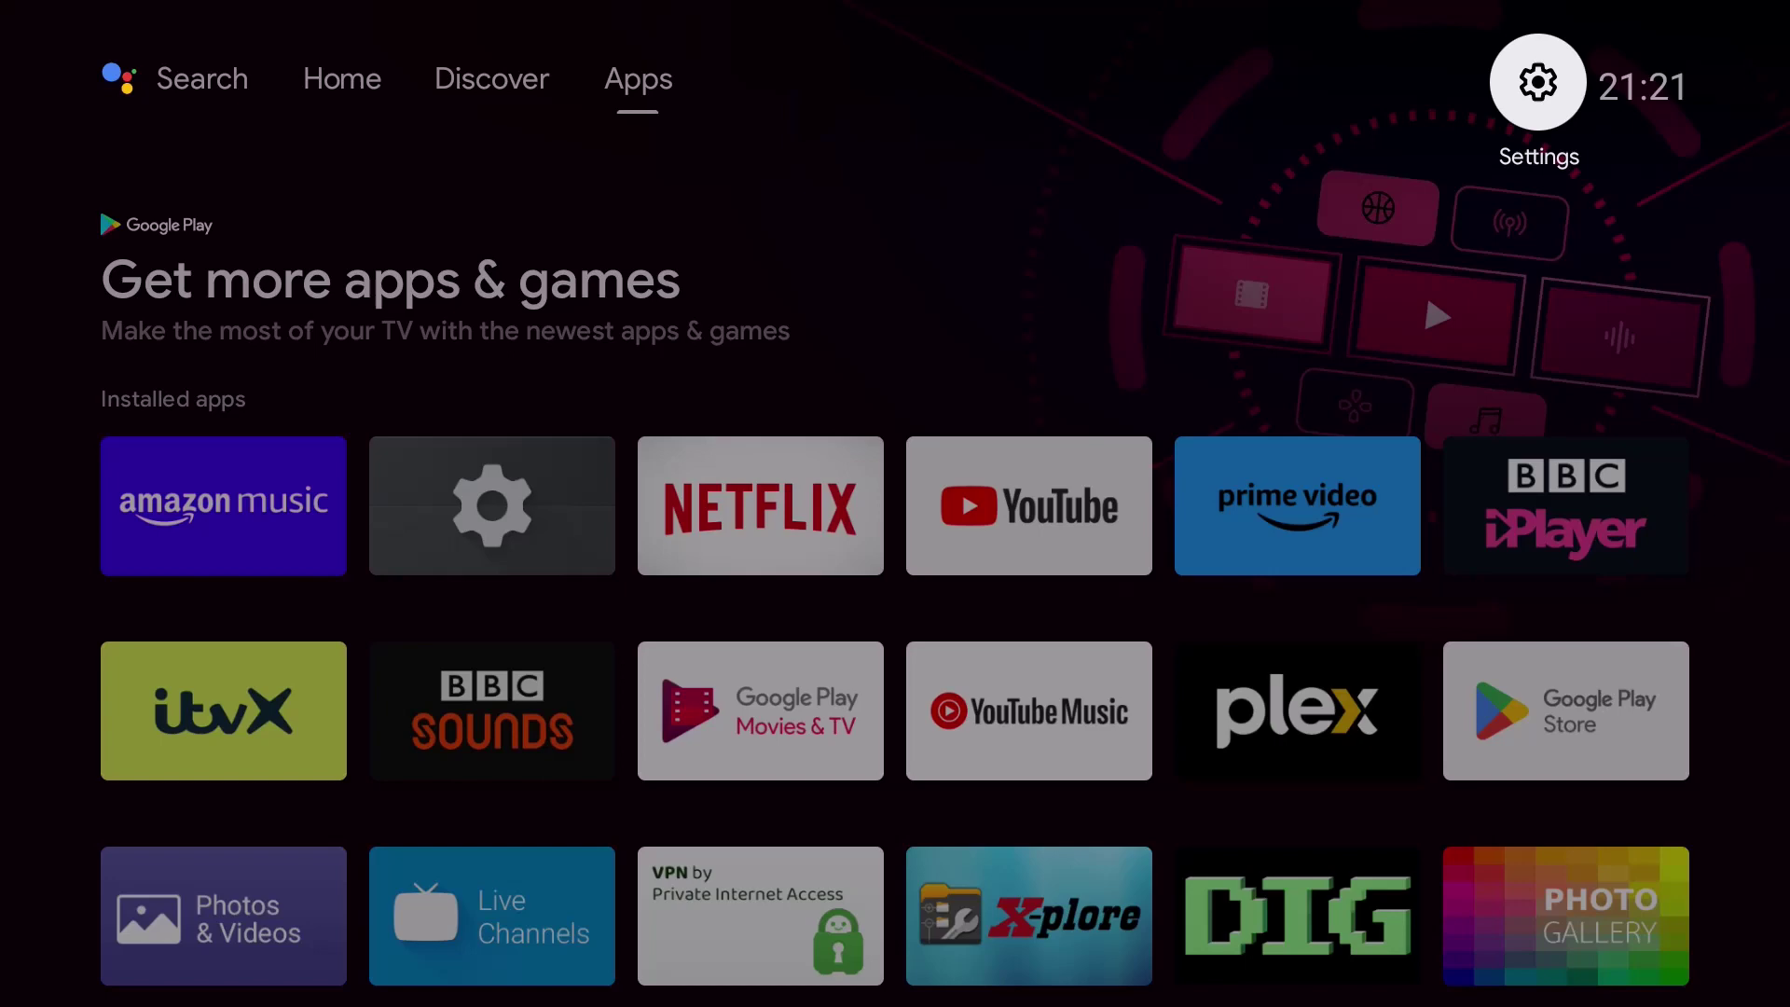
Step: Open the About page in the device preferences
{"action": "key", "text": "Return"}
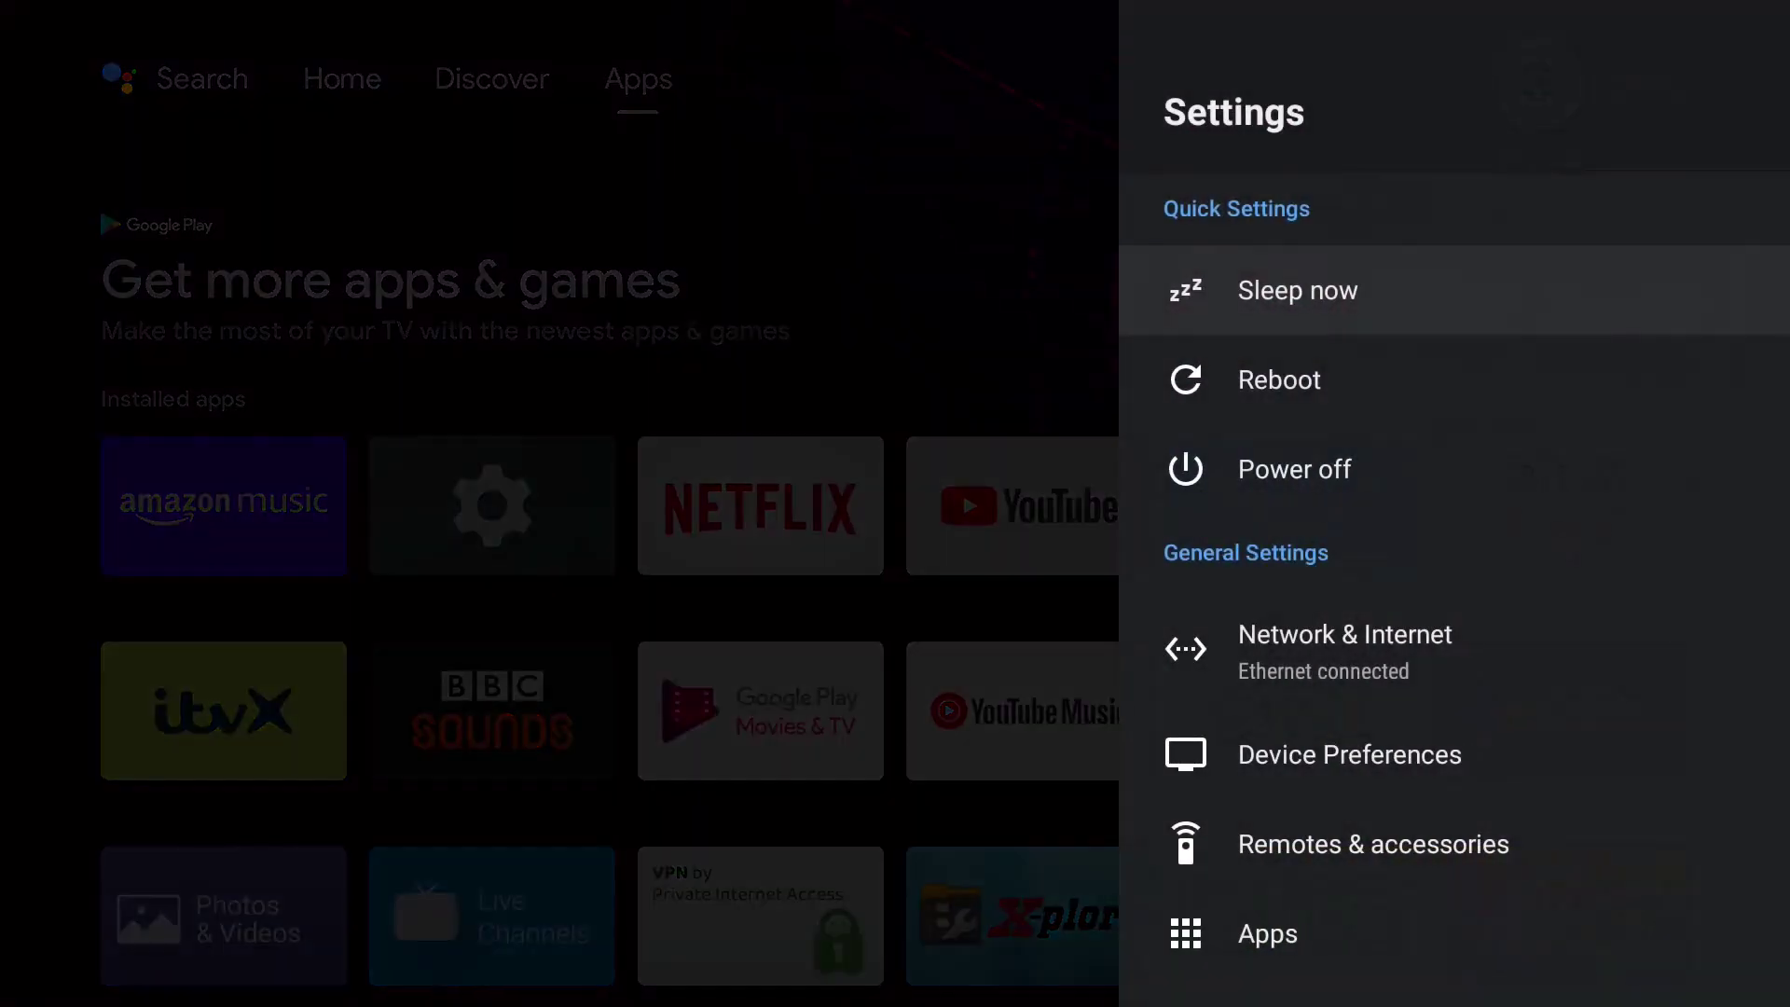
{"action": "key", "text": "Down"}
{"action": "key", "text": "Down"}
{"action": "key", "text": "Down"}
{"action": "key", "text": "Down"}
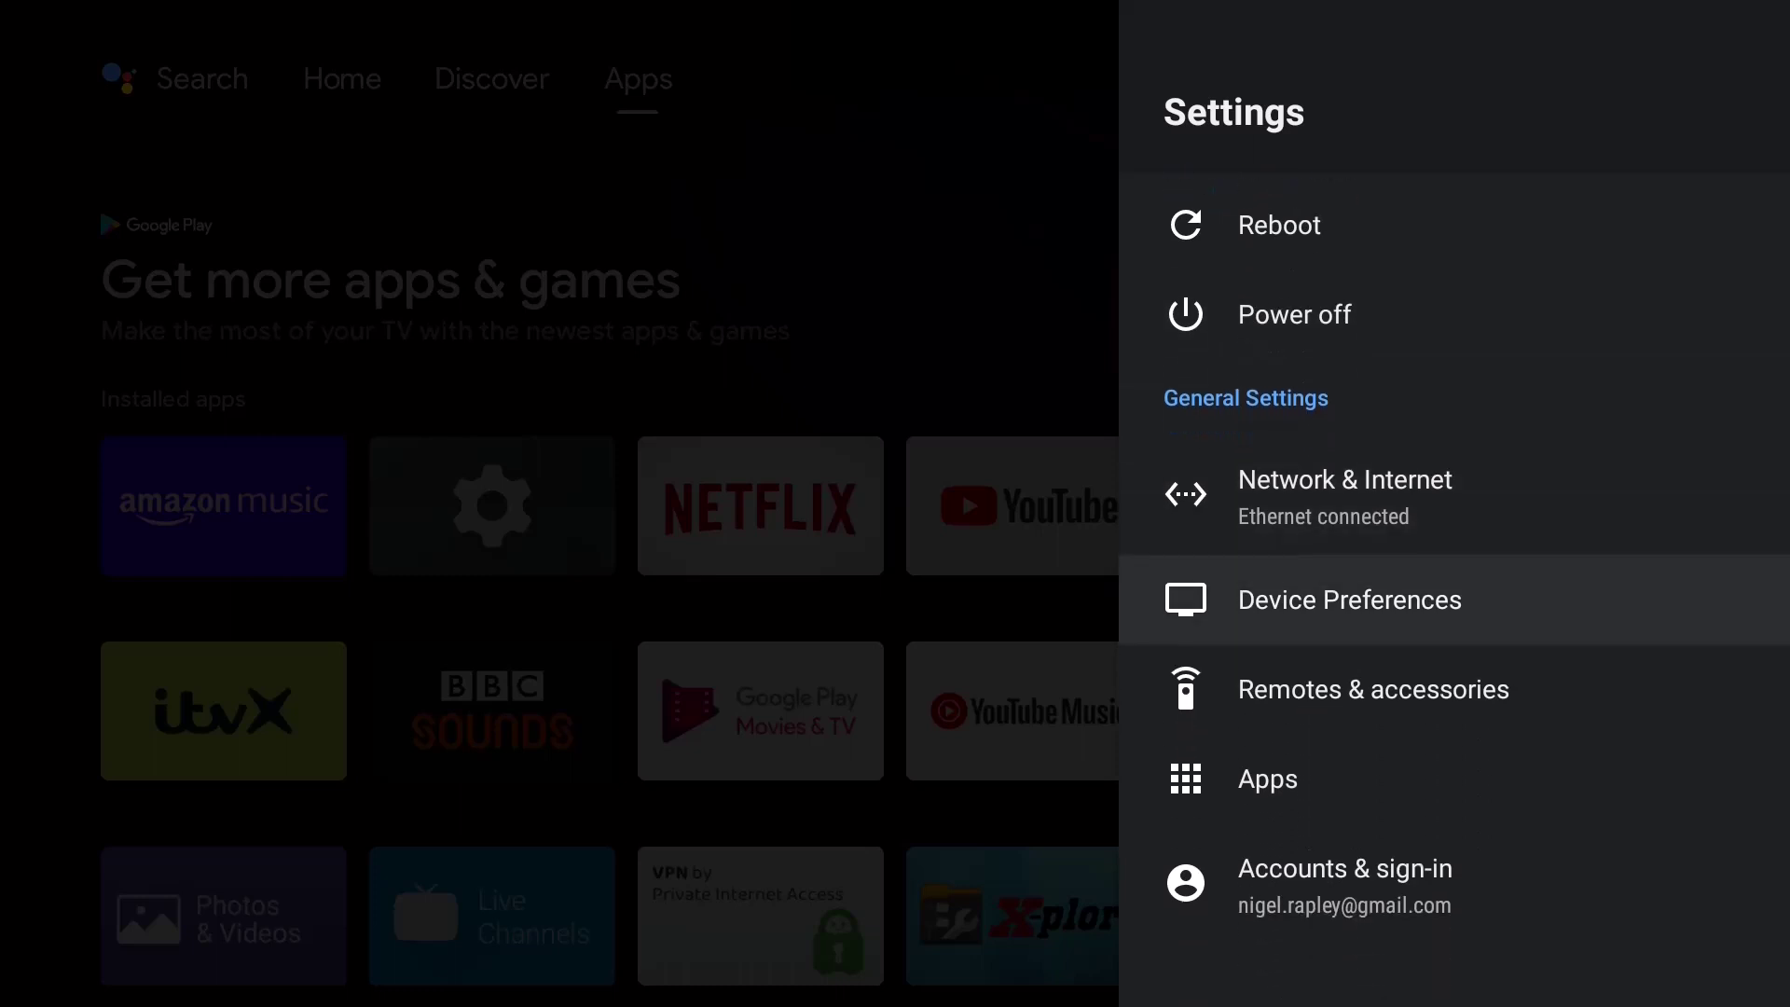
{"action": "key", "text": "Return"}
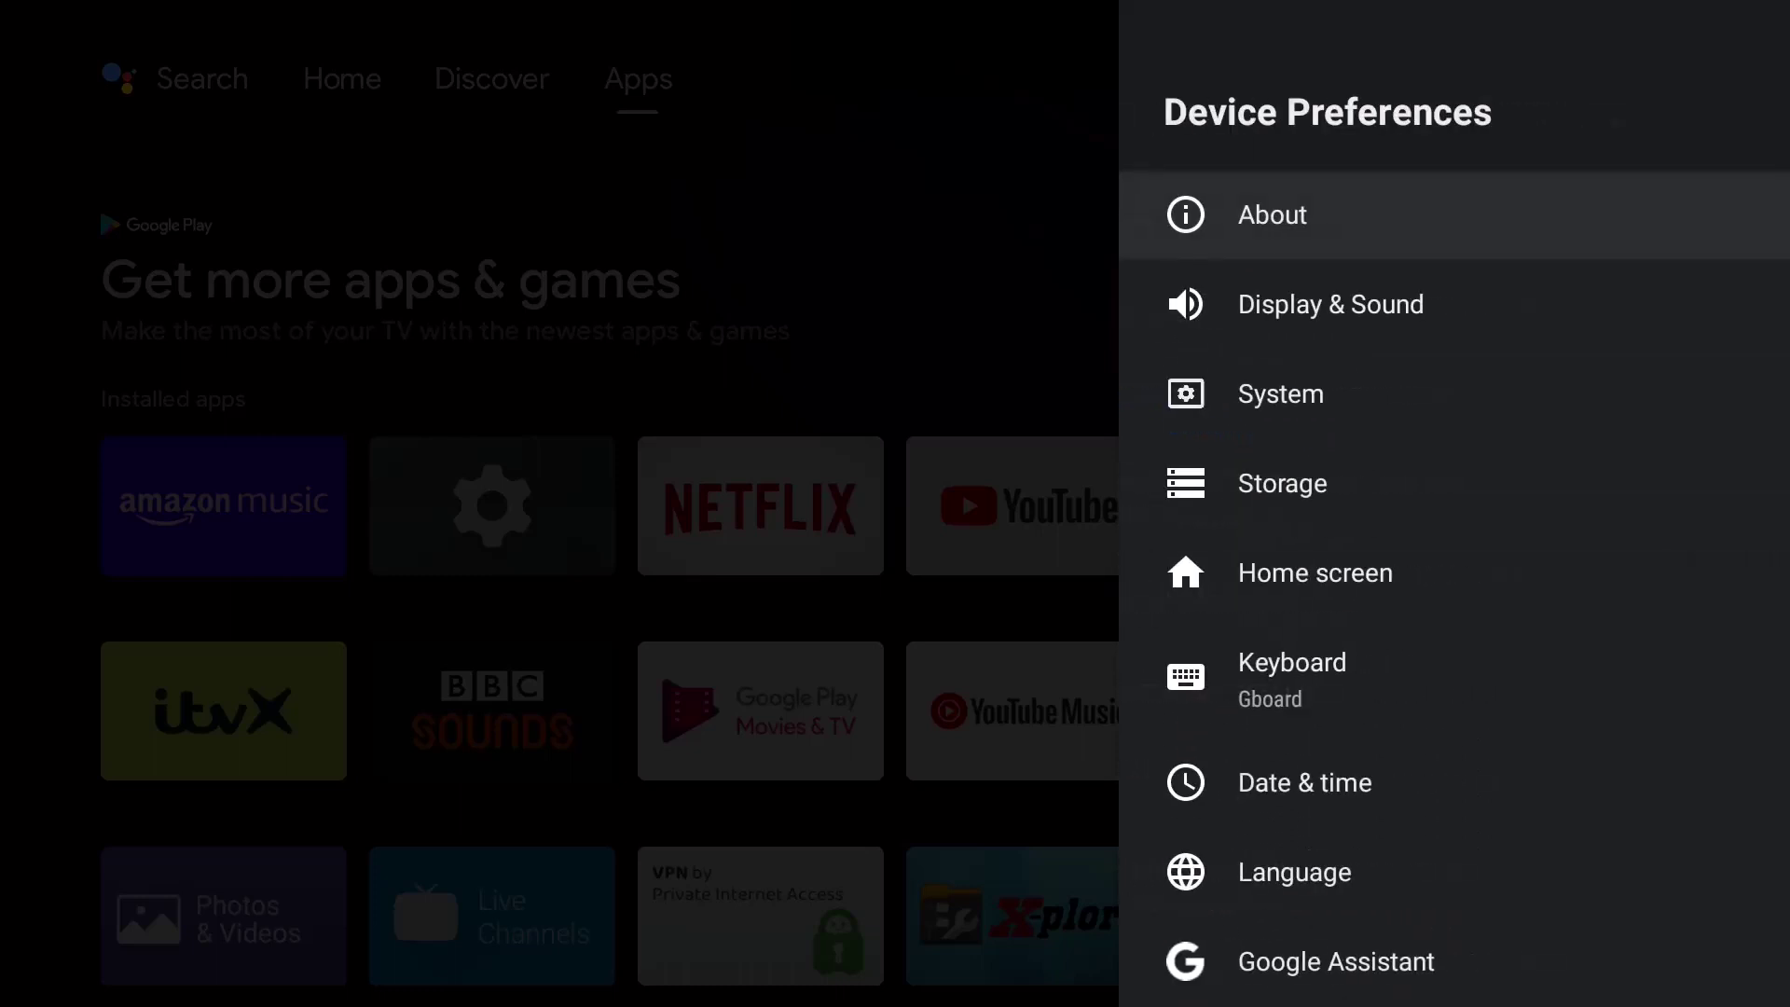
{"action": "key", "text": "Return"}
Step: Activate developer mode by repeatedly selecting the Build entry on the About page, and return to the device preferences
{"action": "key", "text": "Down"}
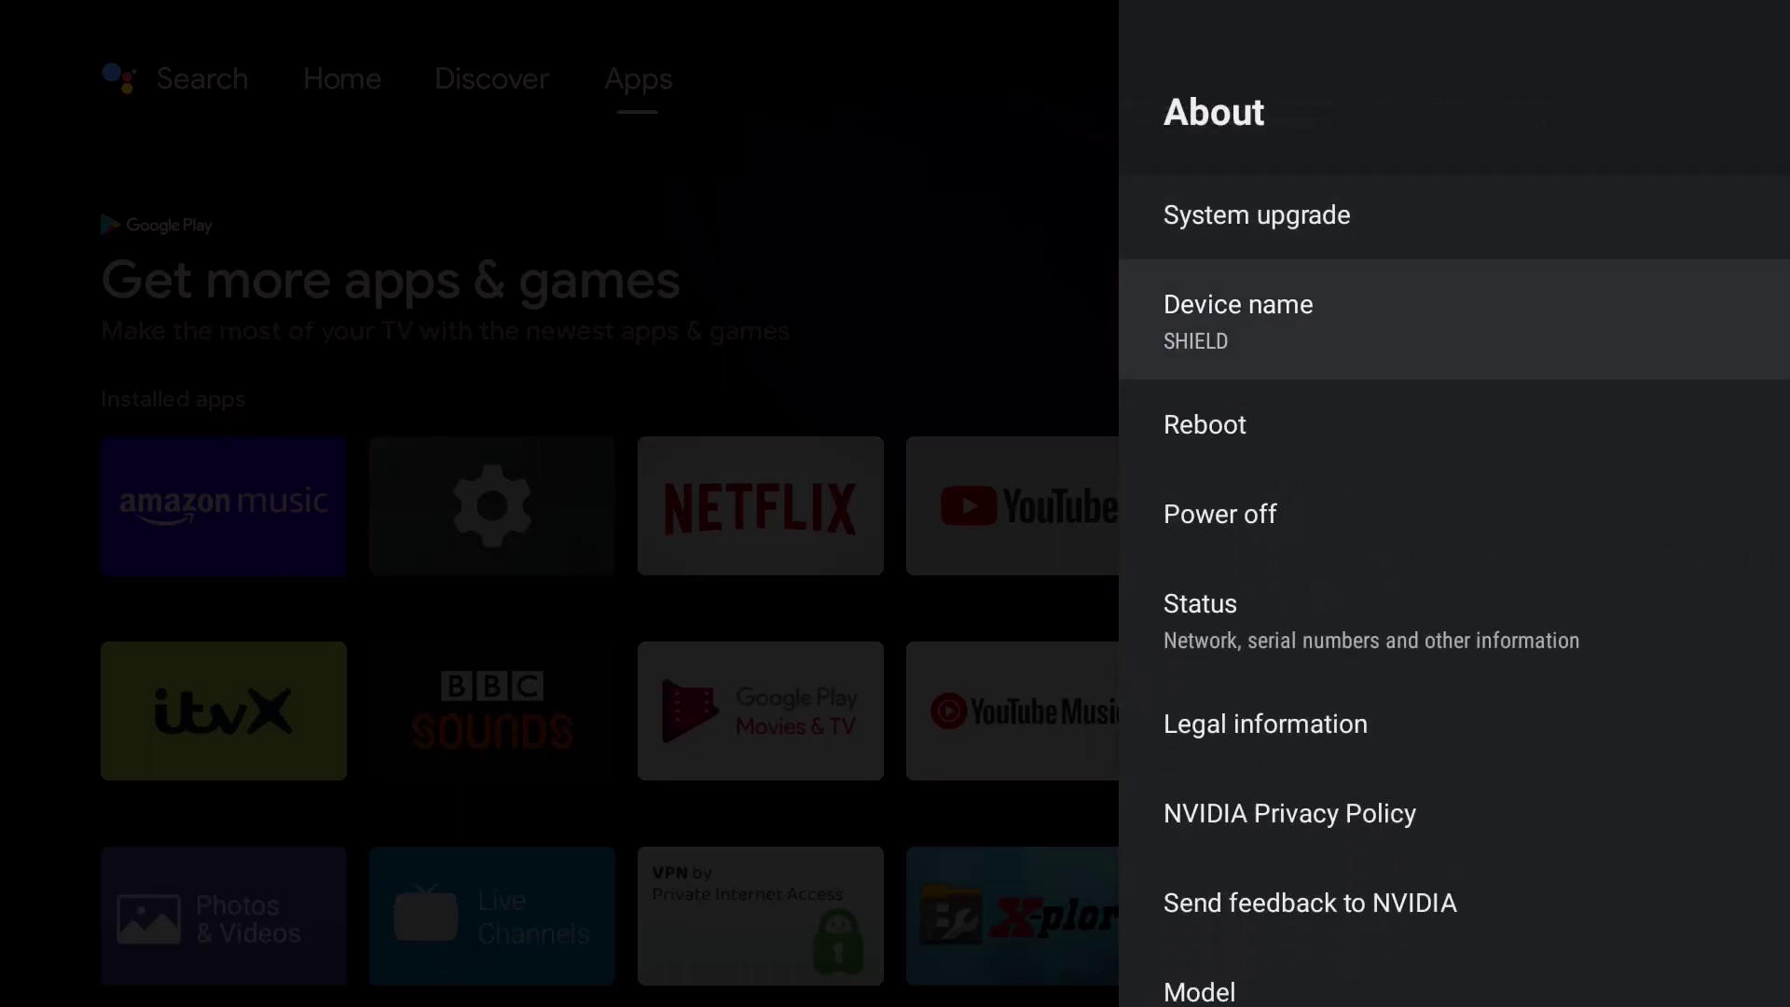
{"action": "key", "text": "Down"}
{"action": "key", "text": "Down"}
{"action": "key", "text": "Down"}
{"action": "key", "text": "Down"}
{"action": "key", "text": "Down"}
{"action": "key", "text": "Down"}
{"action": "key", "text": "Down"}
{"action": "key", "text": "Down"}
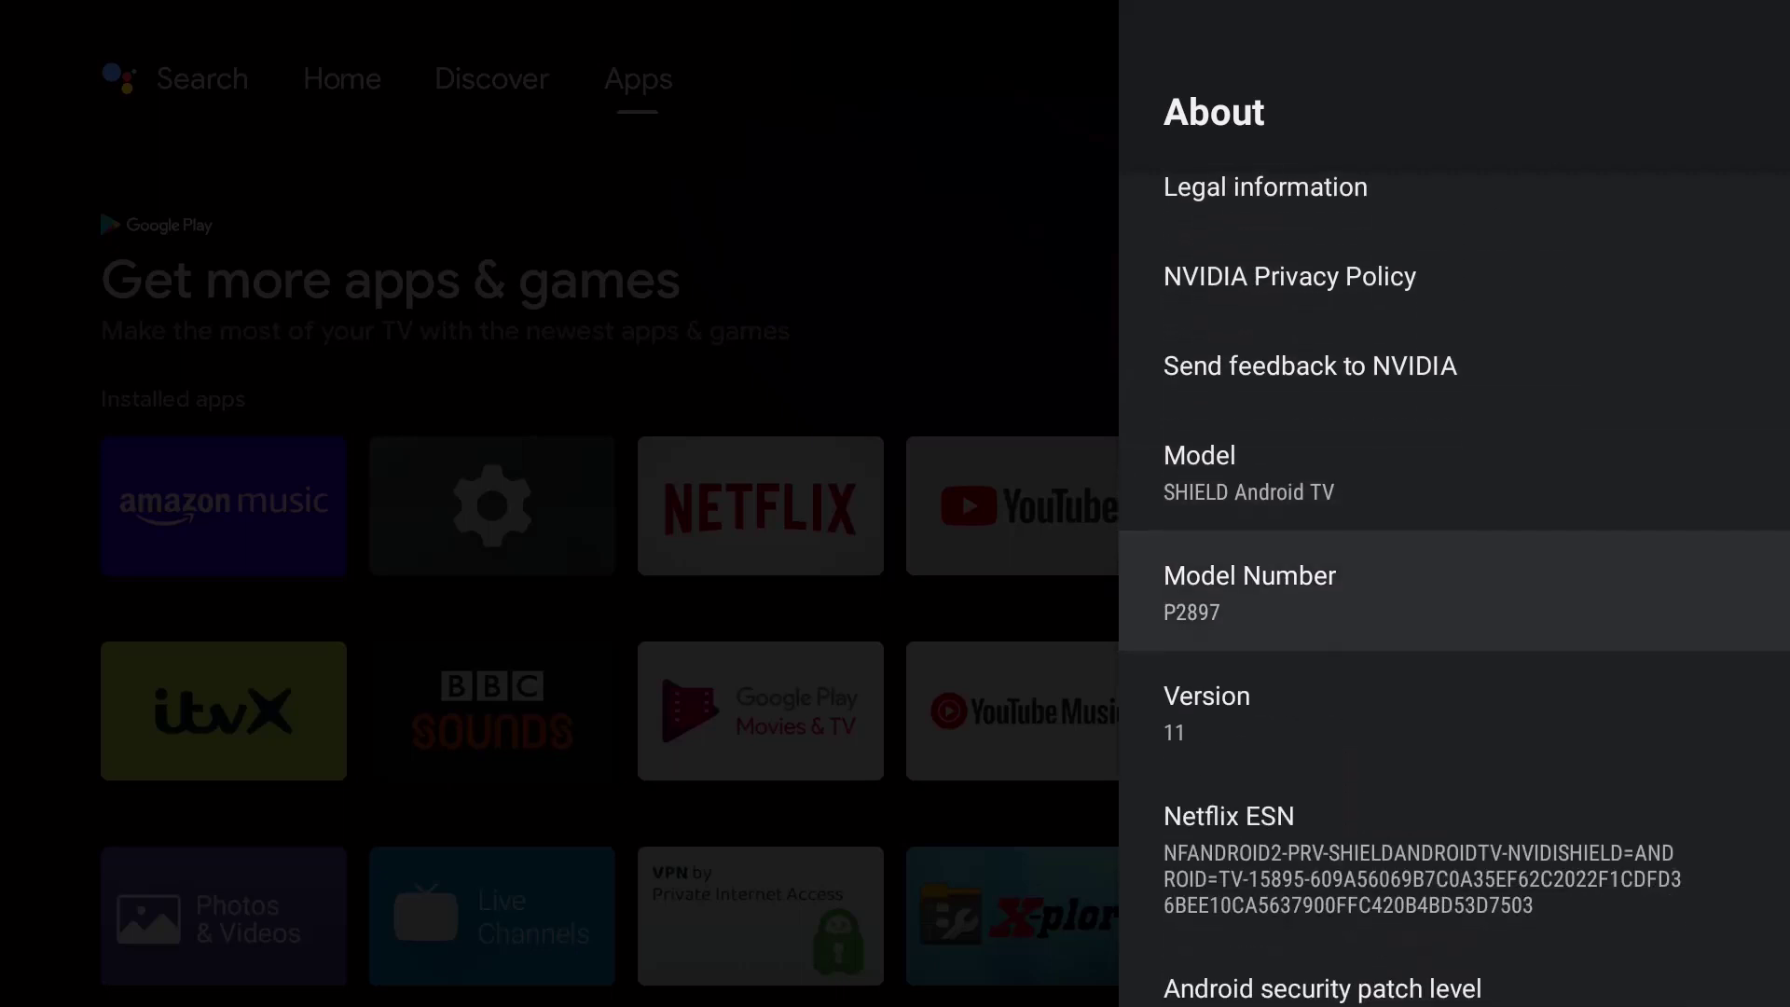
{"action": "key", "text": "Down"}
{"action": "key", "text": "Down"}
{"action": "key", "text": "Down"}
{"action": "key", "text": "Down"}
{"action": "key", "text": "Down"}
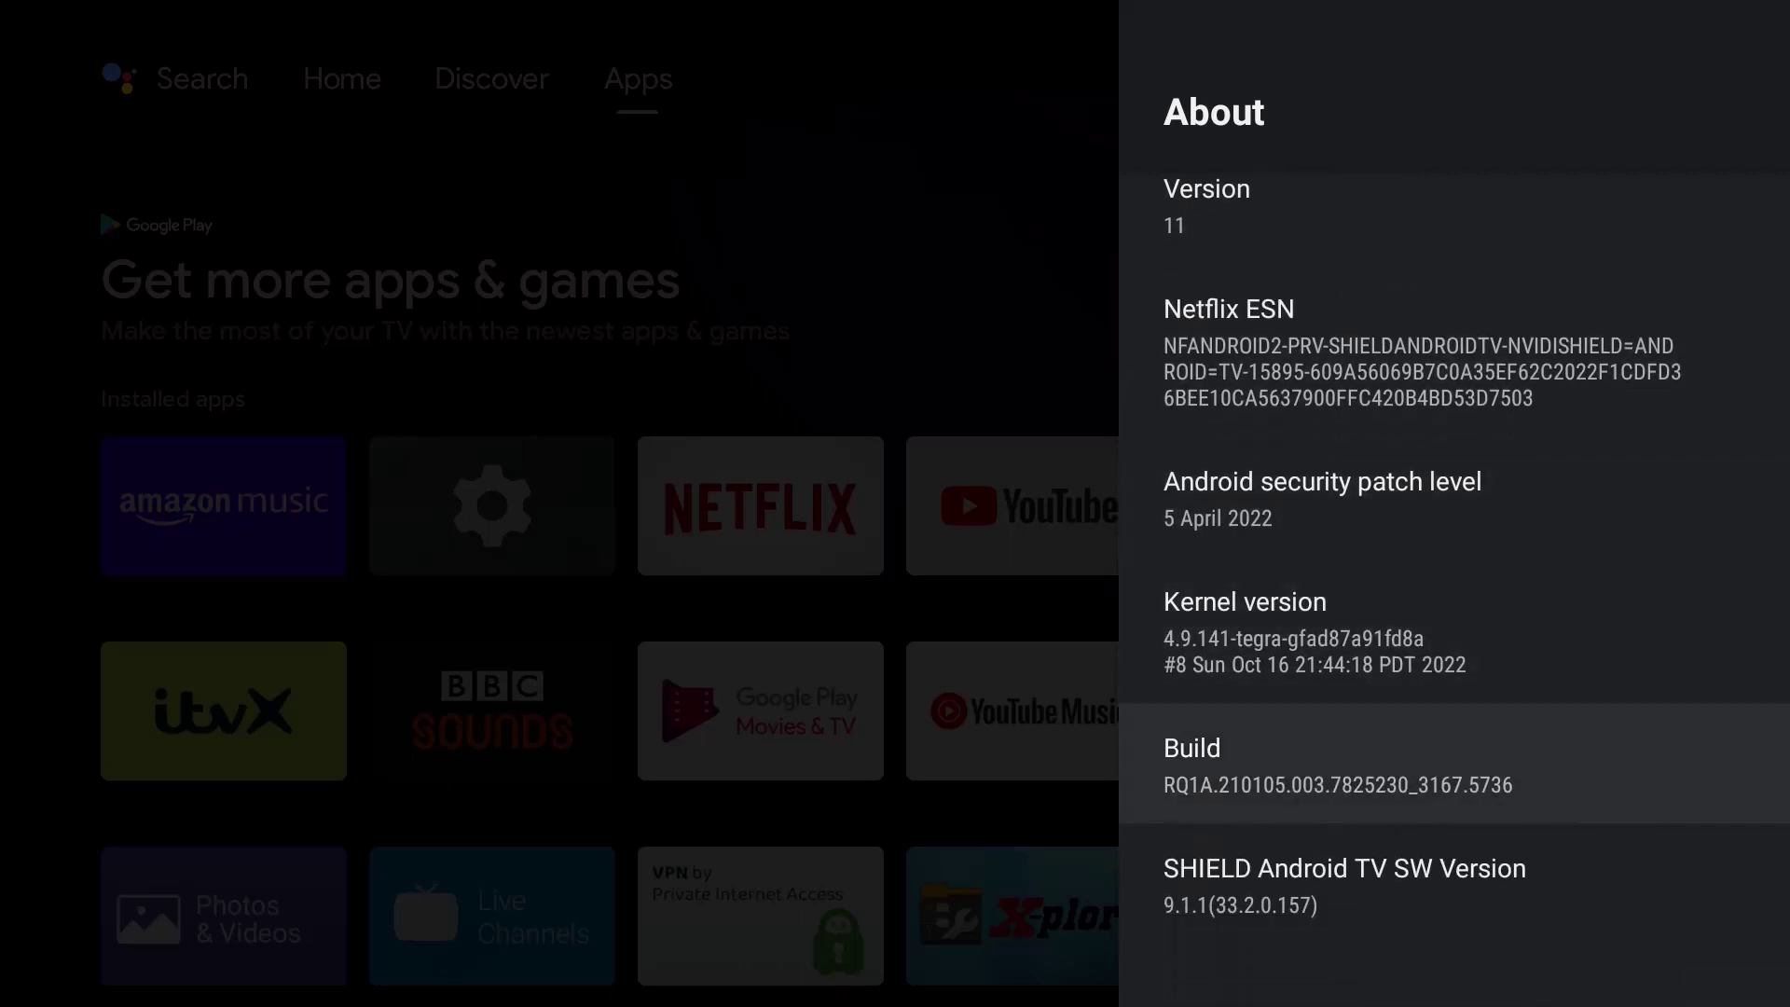
{"action": "key", "text": "Return"}
{"action": "key", "text": "Return"}
{"action": "key", "text": "Return"}
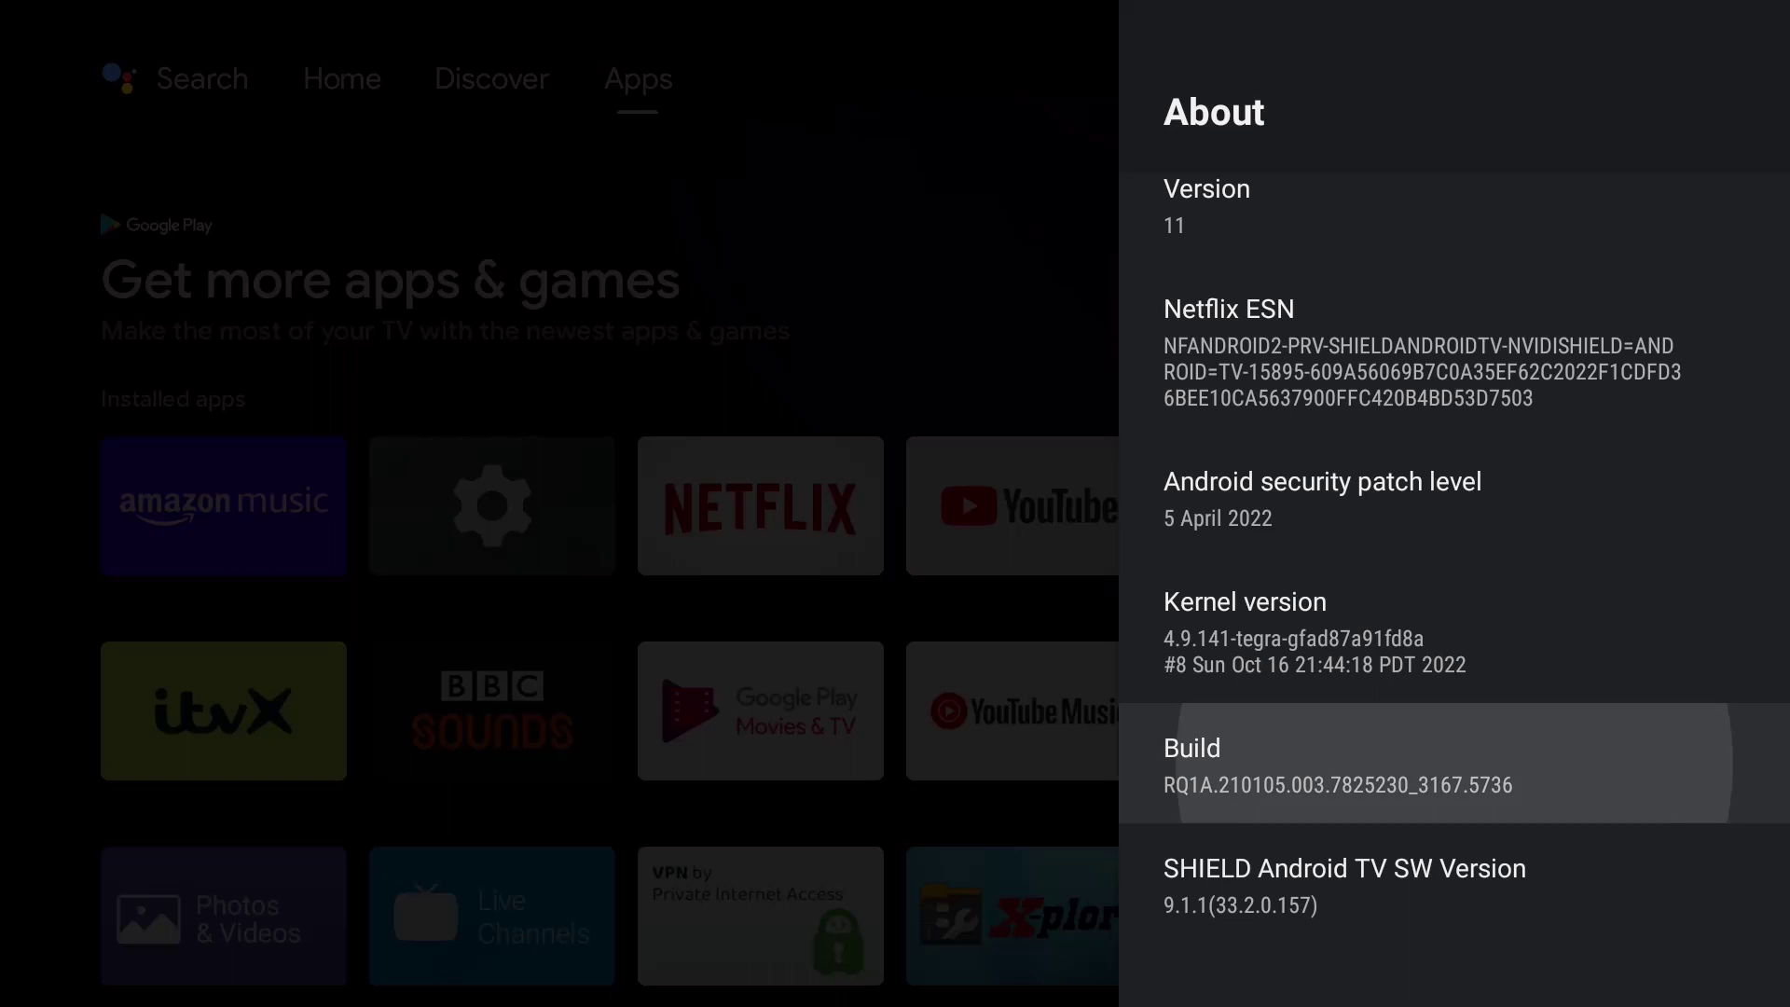
{"action": "key", "text": "Return"}
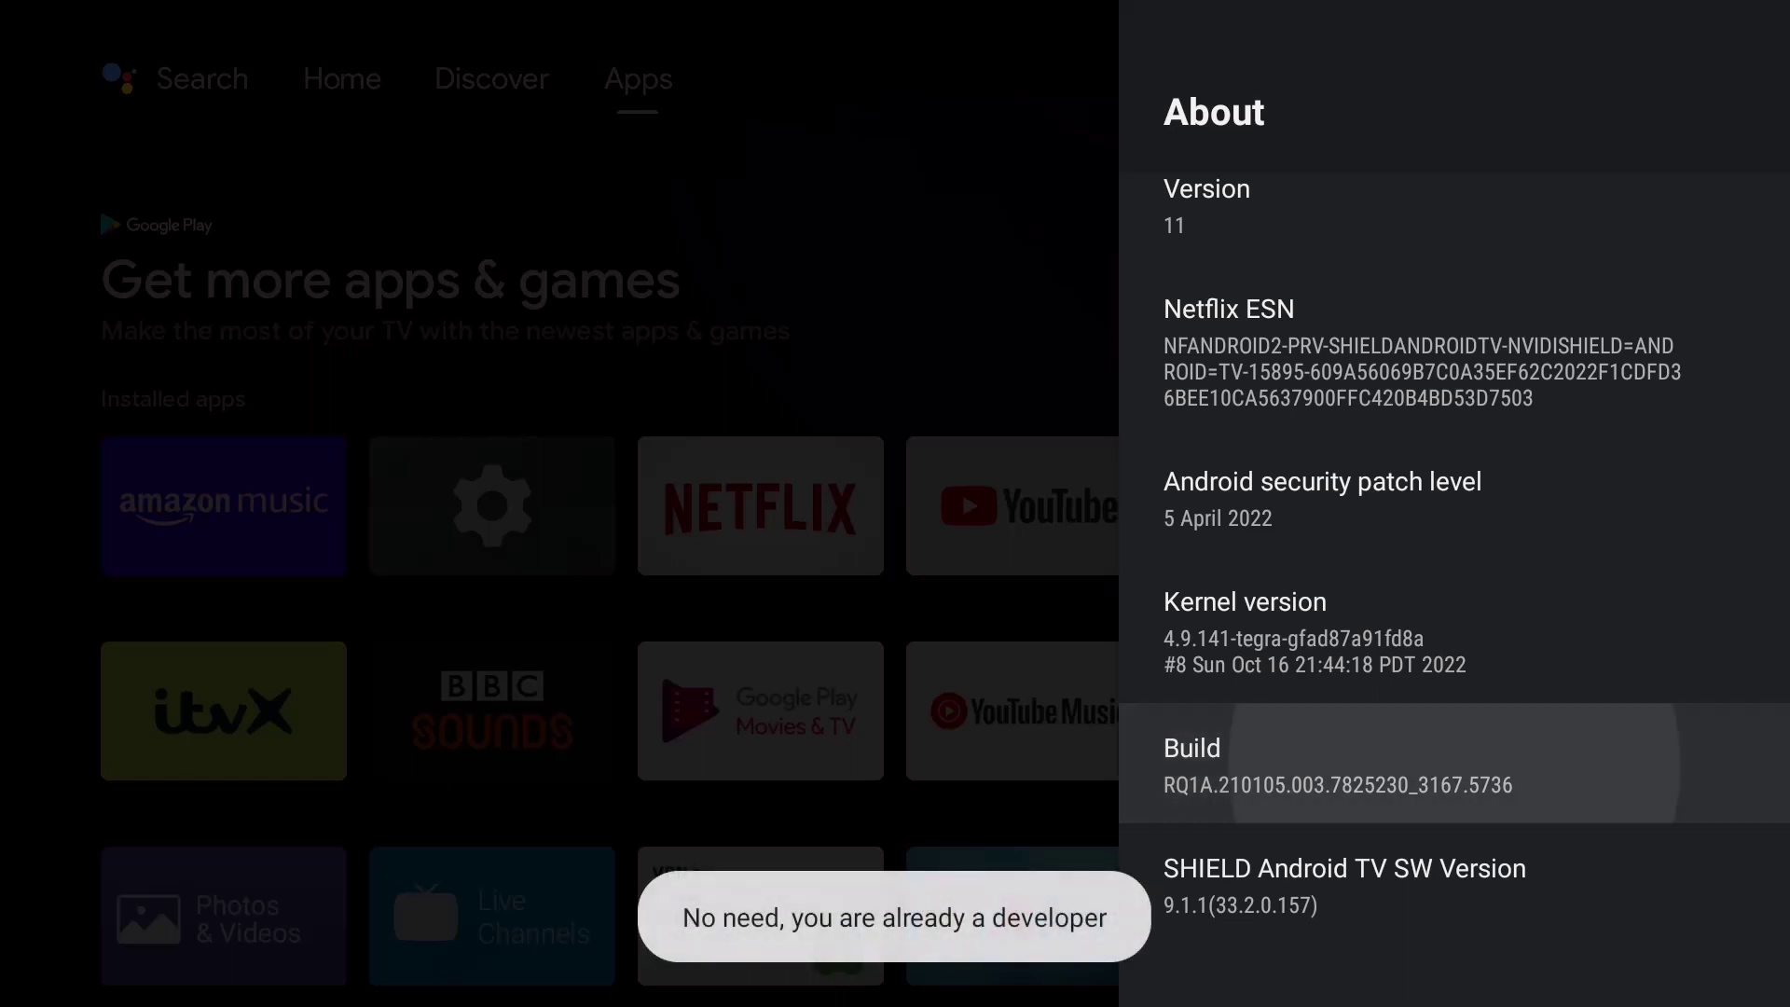
{"action": "key", "text": "Return"}
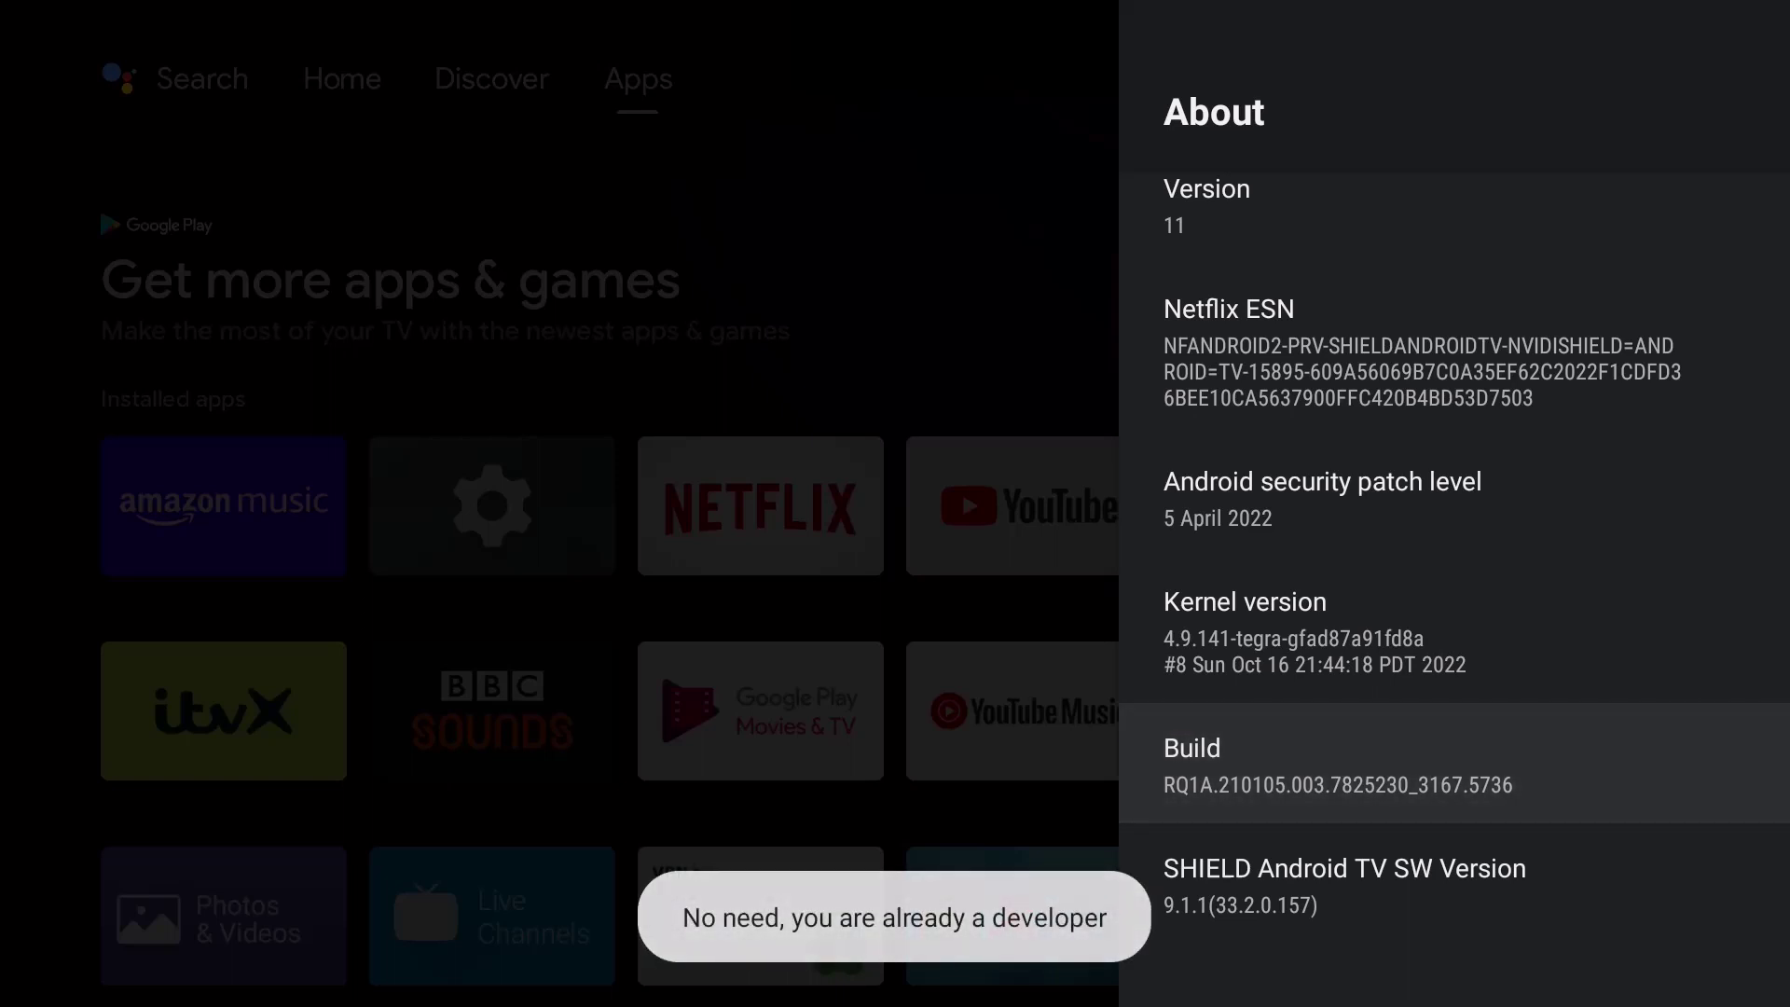
{"action": "key", "text": "Return"}
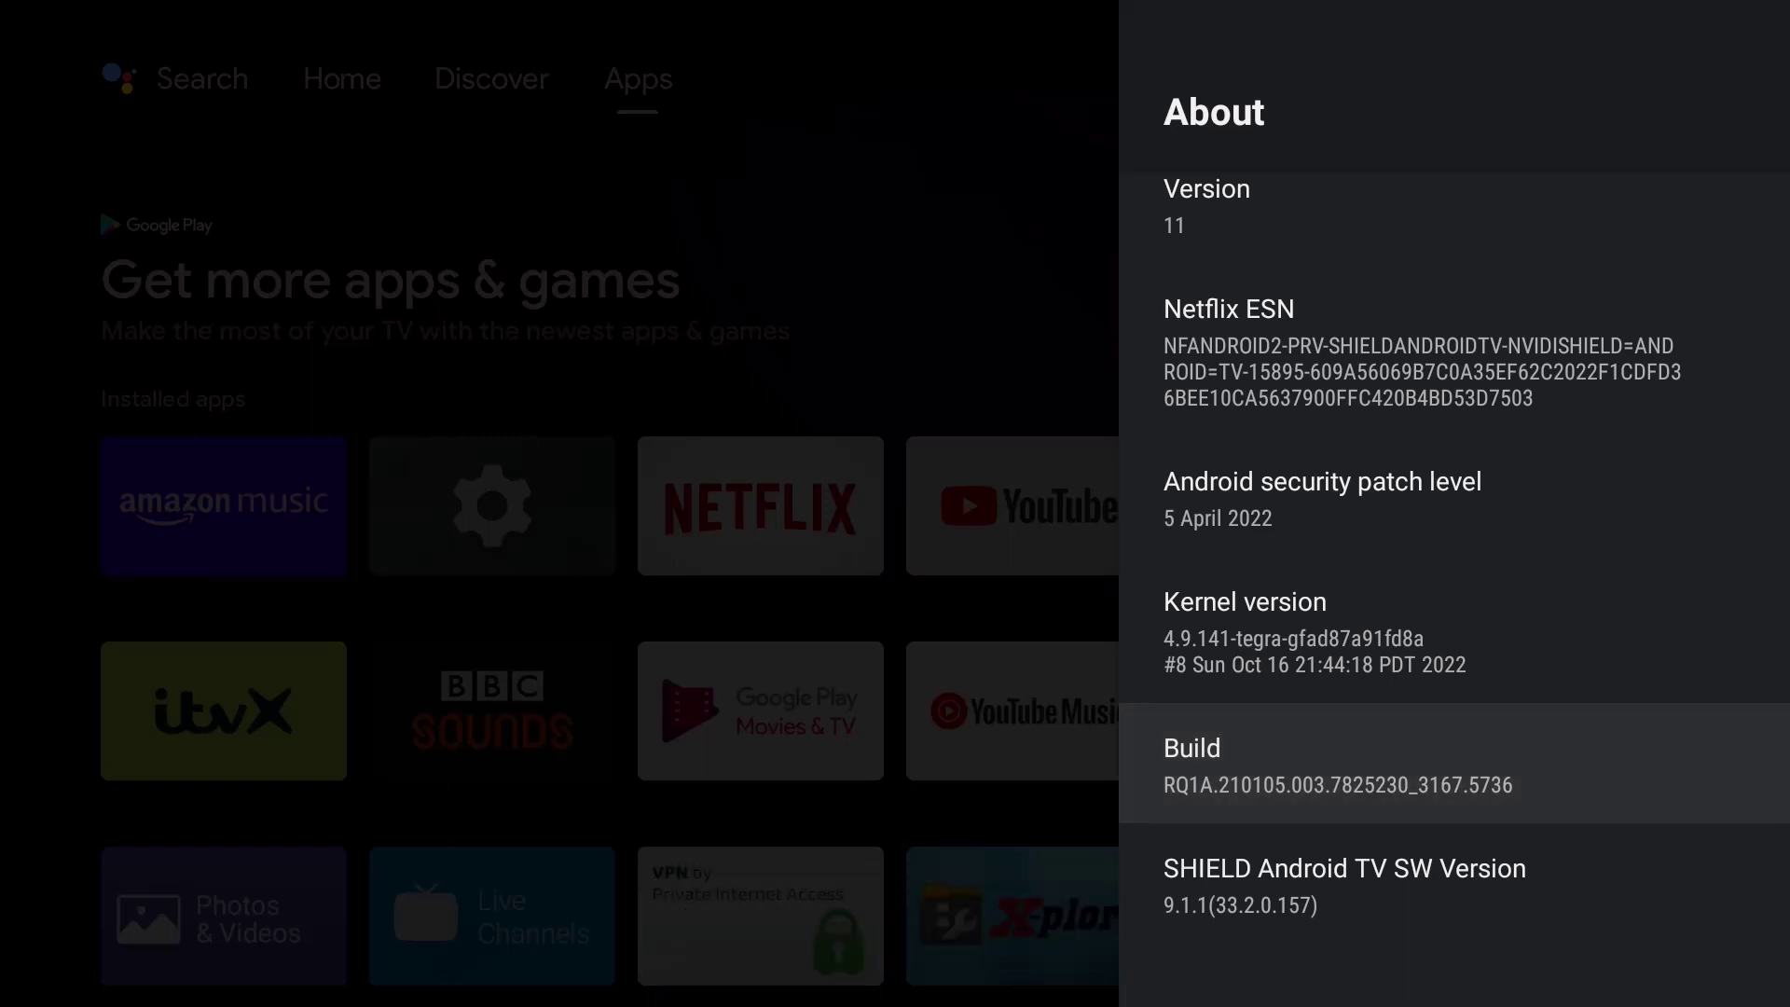
{"action": "key", "text": "Escape"}
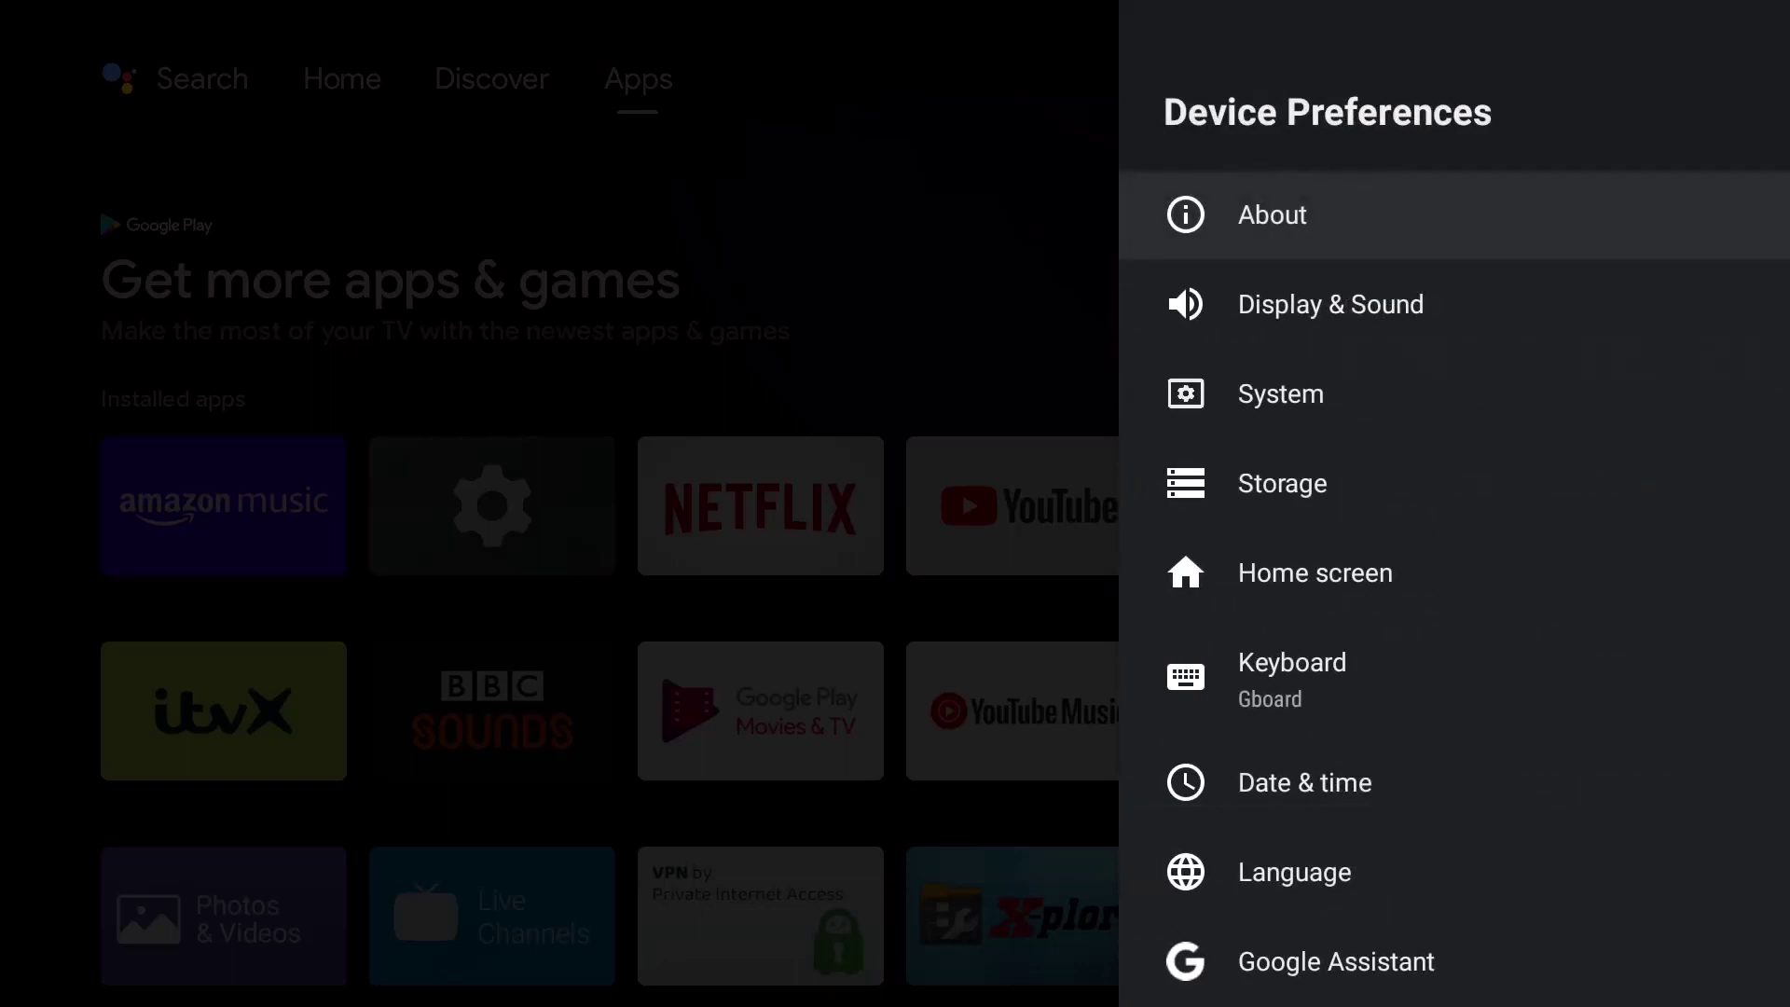
Step: Open Developer options from the device preferences
{"action": "key", "text": "Down"}
{"action": "key", "text": "Down"}
{"action": "key", "text": "Down"}
{"action": "key", "text": "Down"}
{"action": "key", "text": "Down"}
{"action": "key", "text": "Down"}
{"action": "key", "text": "Down"}
{"action": "key", "text": "Down"}
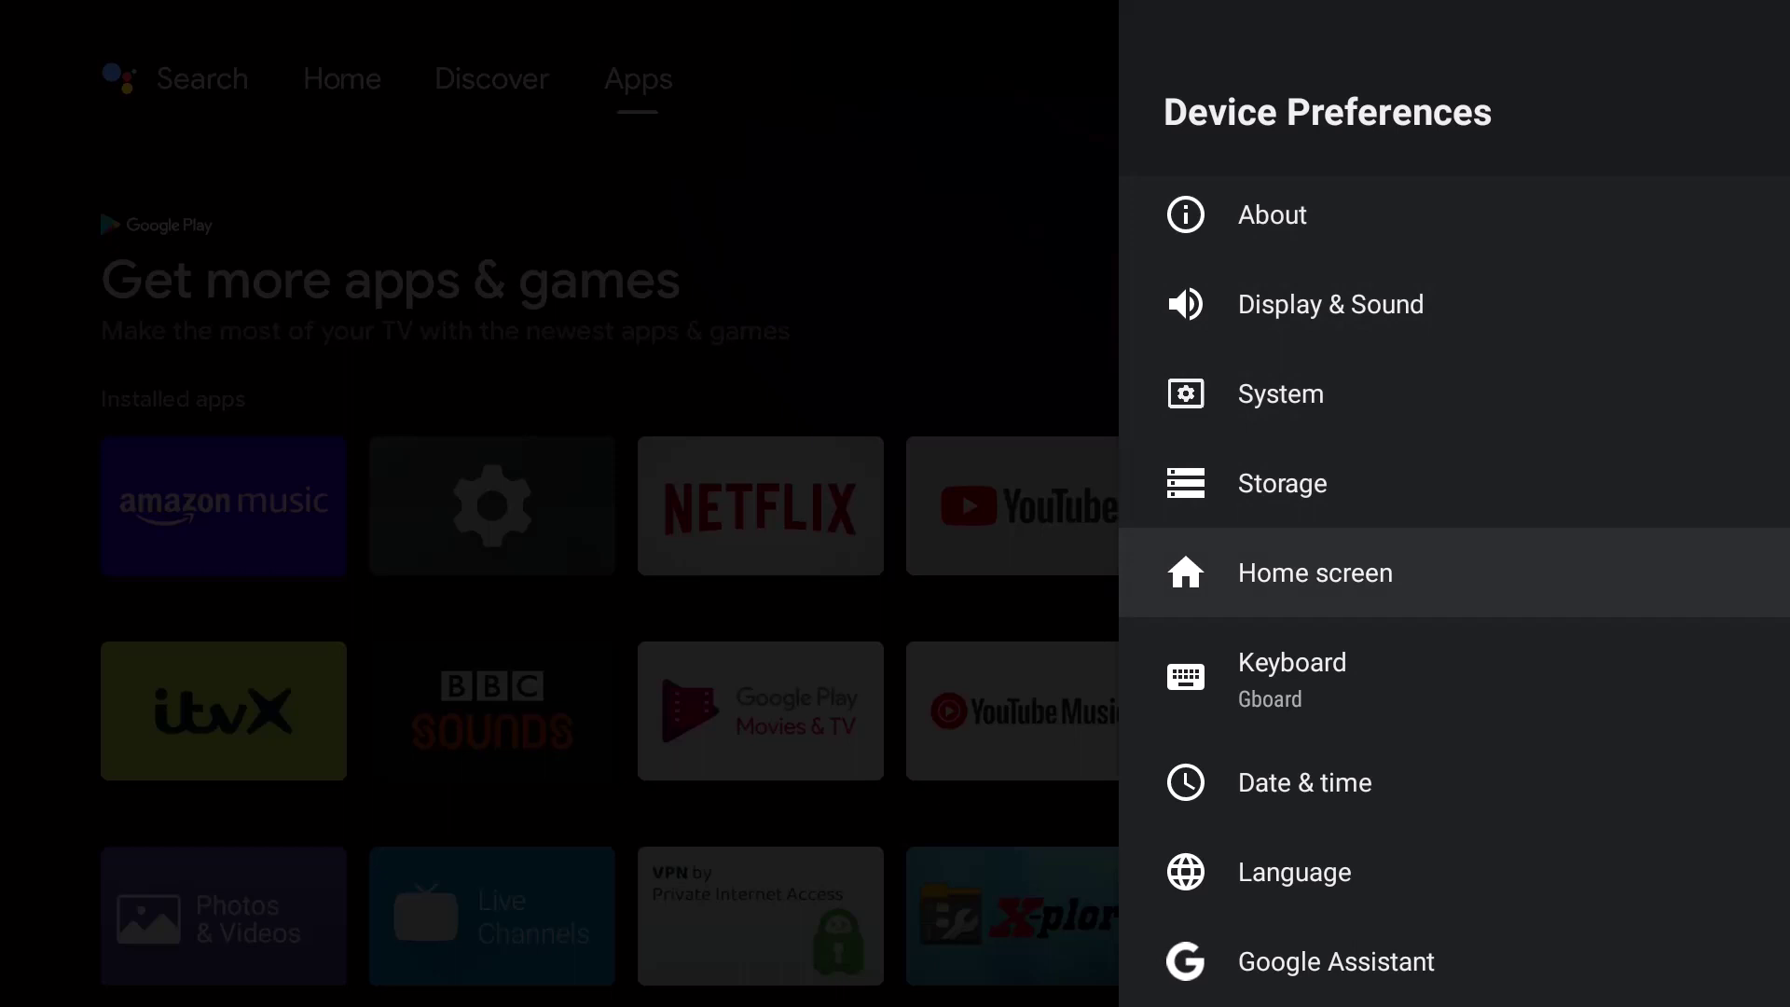
{"action": "key", "text": "Down"}
{"action": "key", "text": "Down"}
{"action": "key", "text": "Down"}
{"action": "key", "text": "Down"}
{"action": "key", "text": "Down"}
{"action": "key", "text": "Down"}
{"action": "key", "text": "Down"}
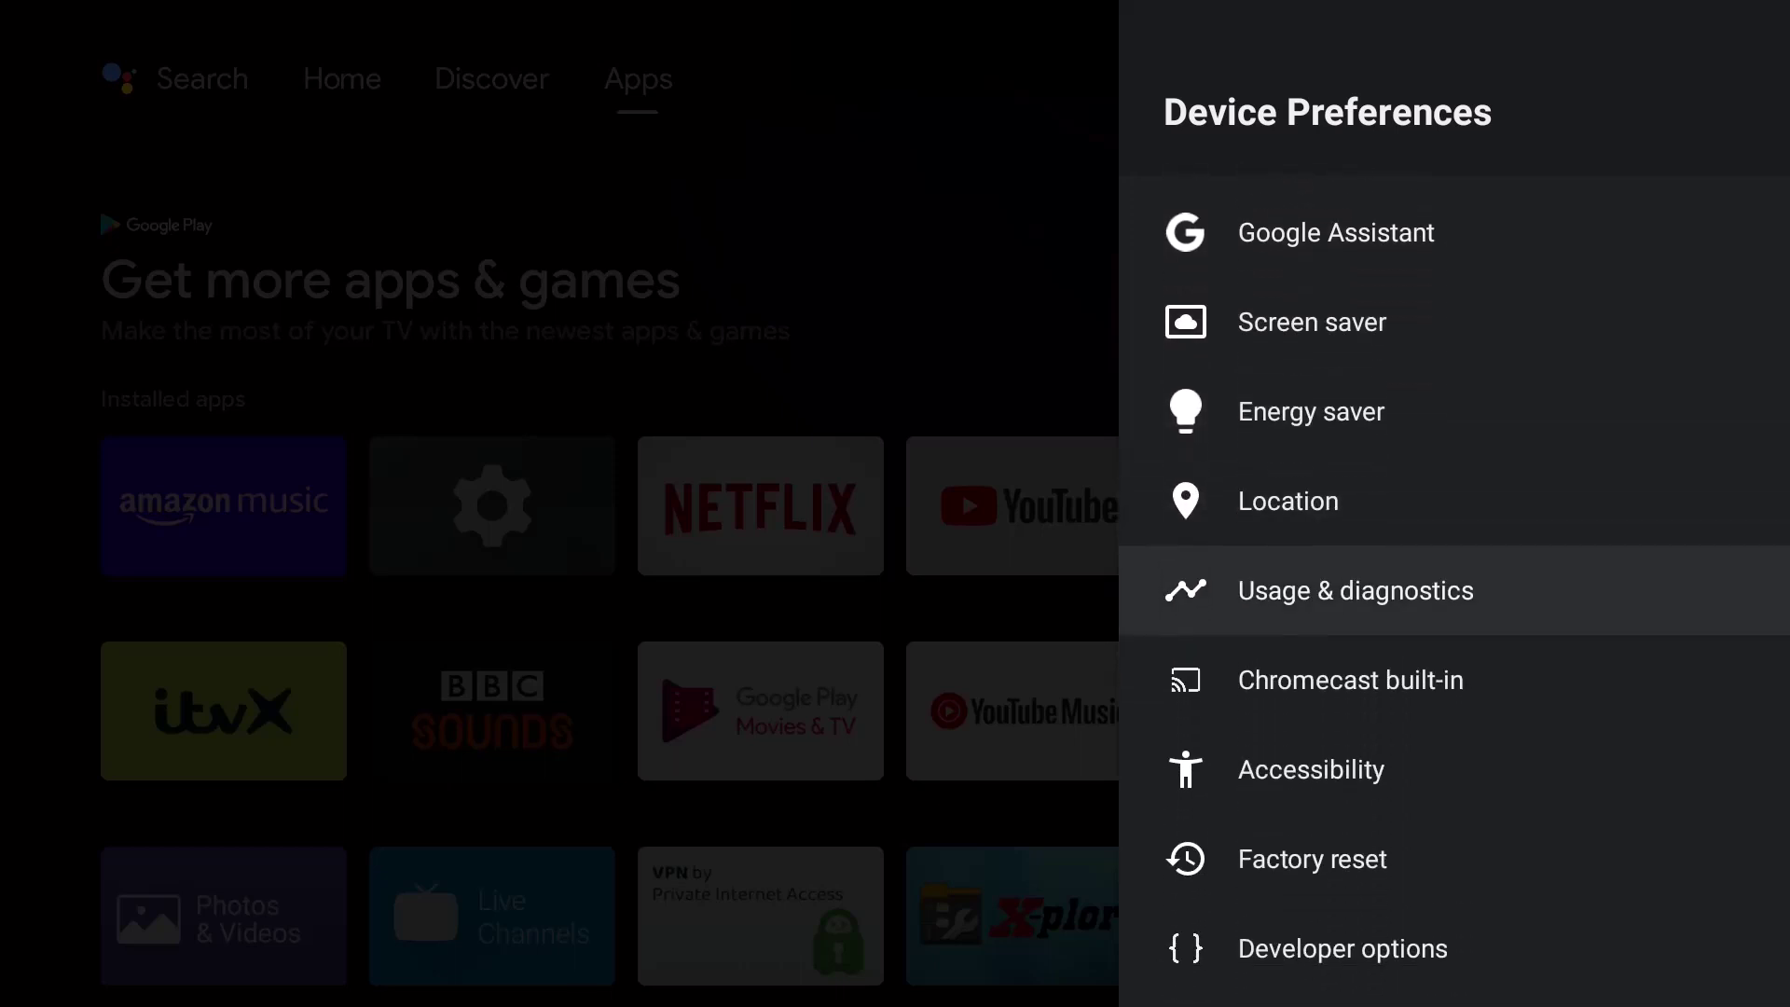
{"action": "key", "text": "Down"}
{"action": "key", "text": "Return"}
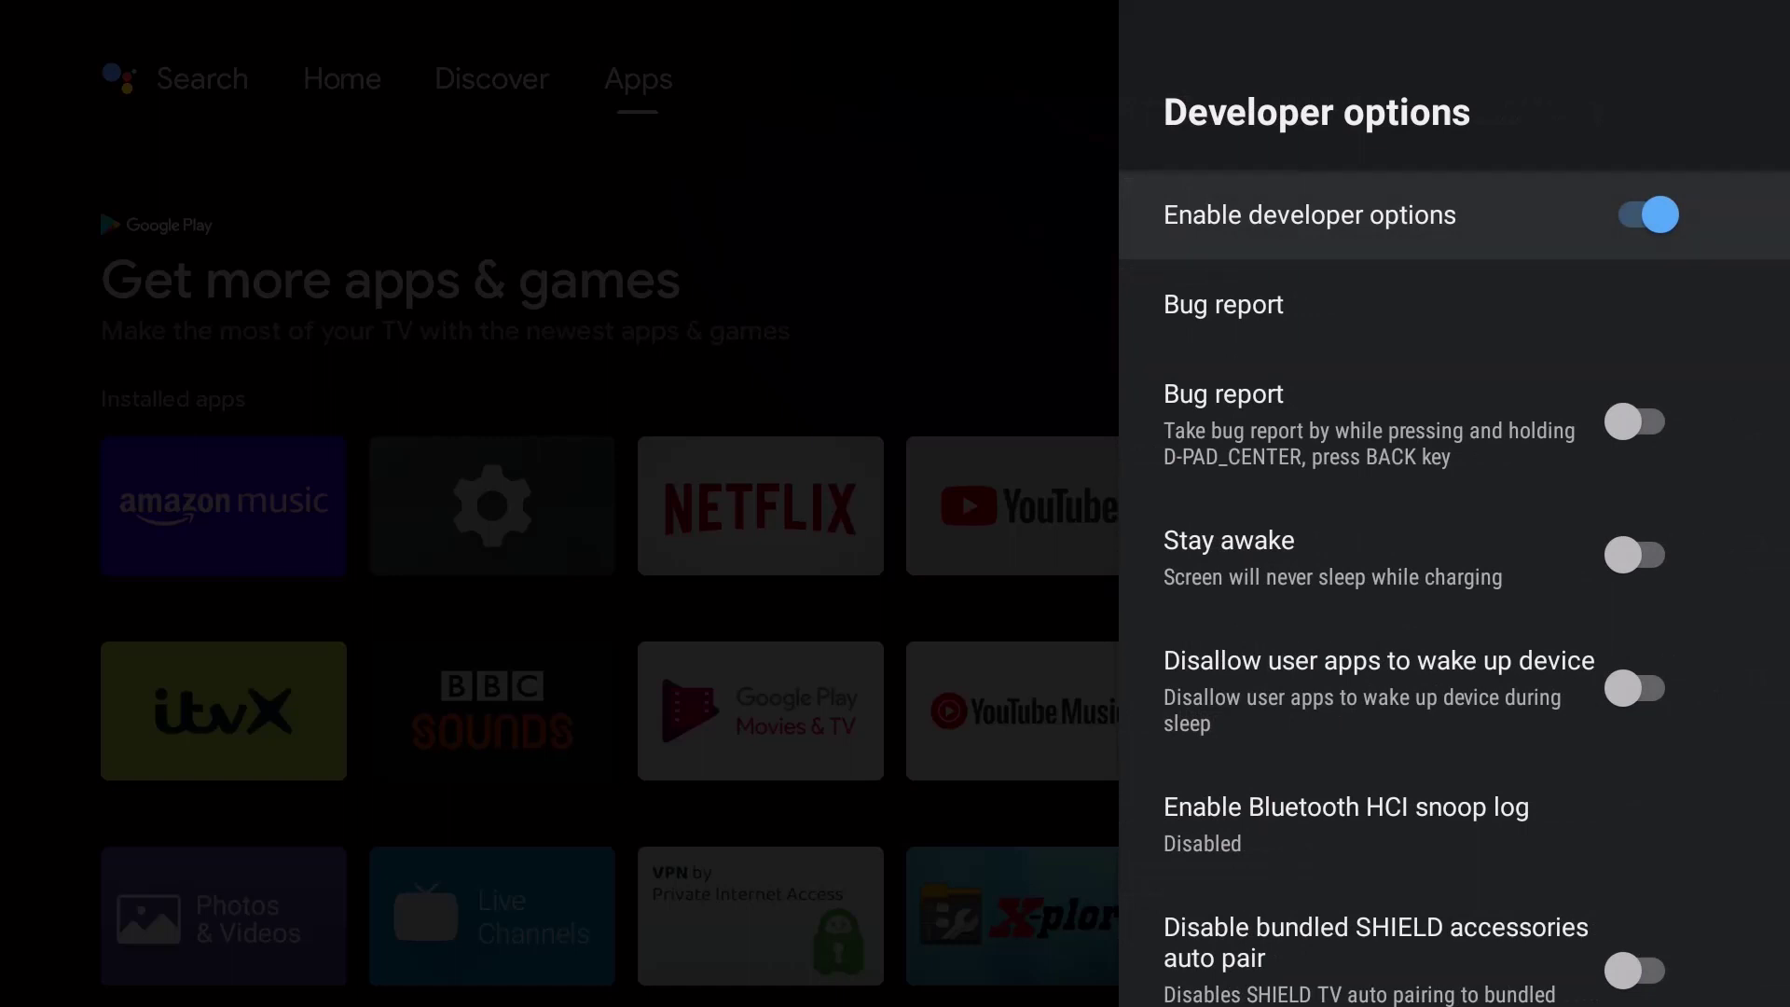
Step: Toggle "Show controller drift protection options" off and back on in Developer options, and return to the main settings
{"action": "key", "text": "Down"}
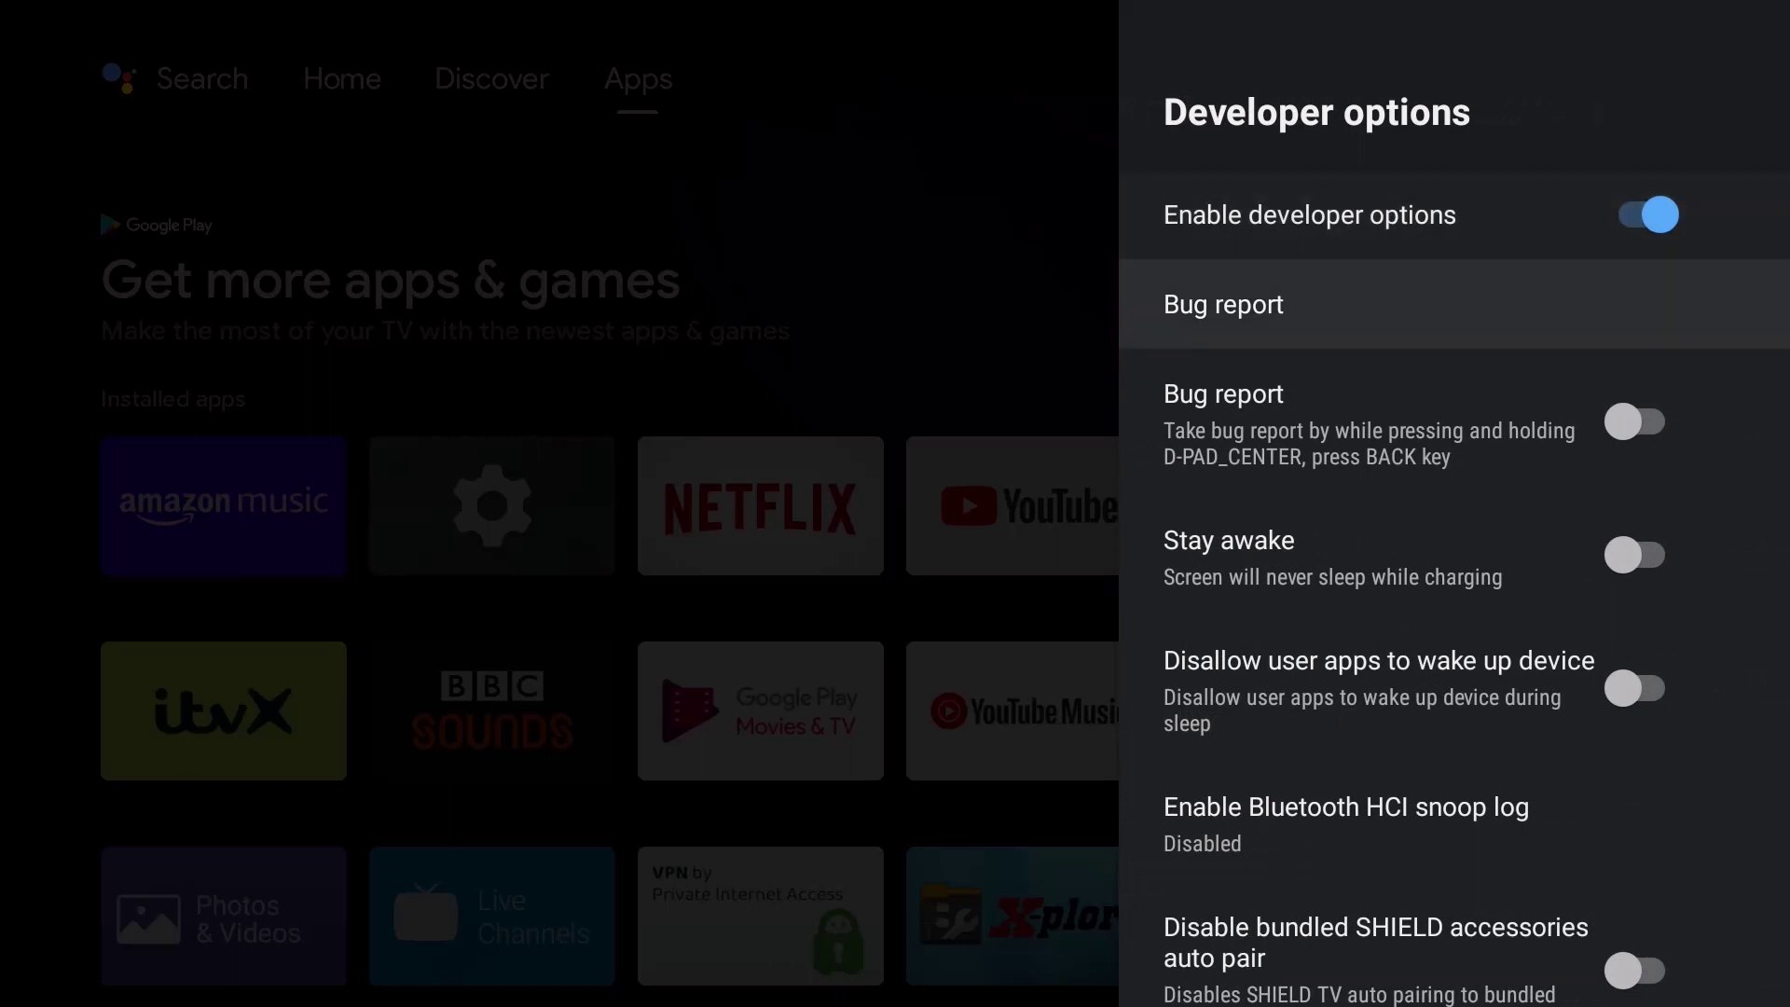
{"action": "key", "text": "Down"}
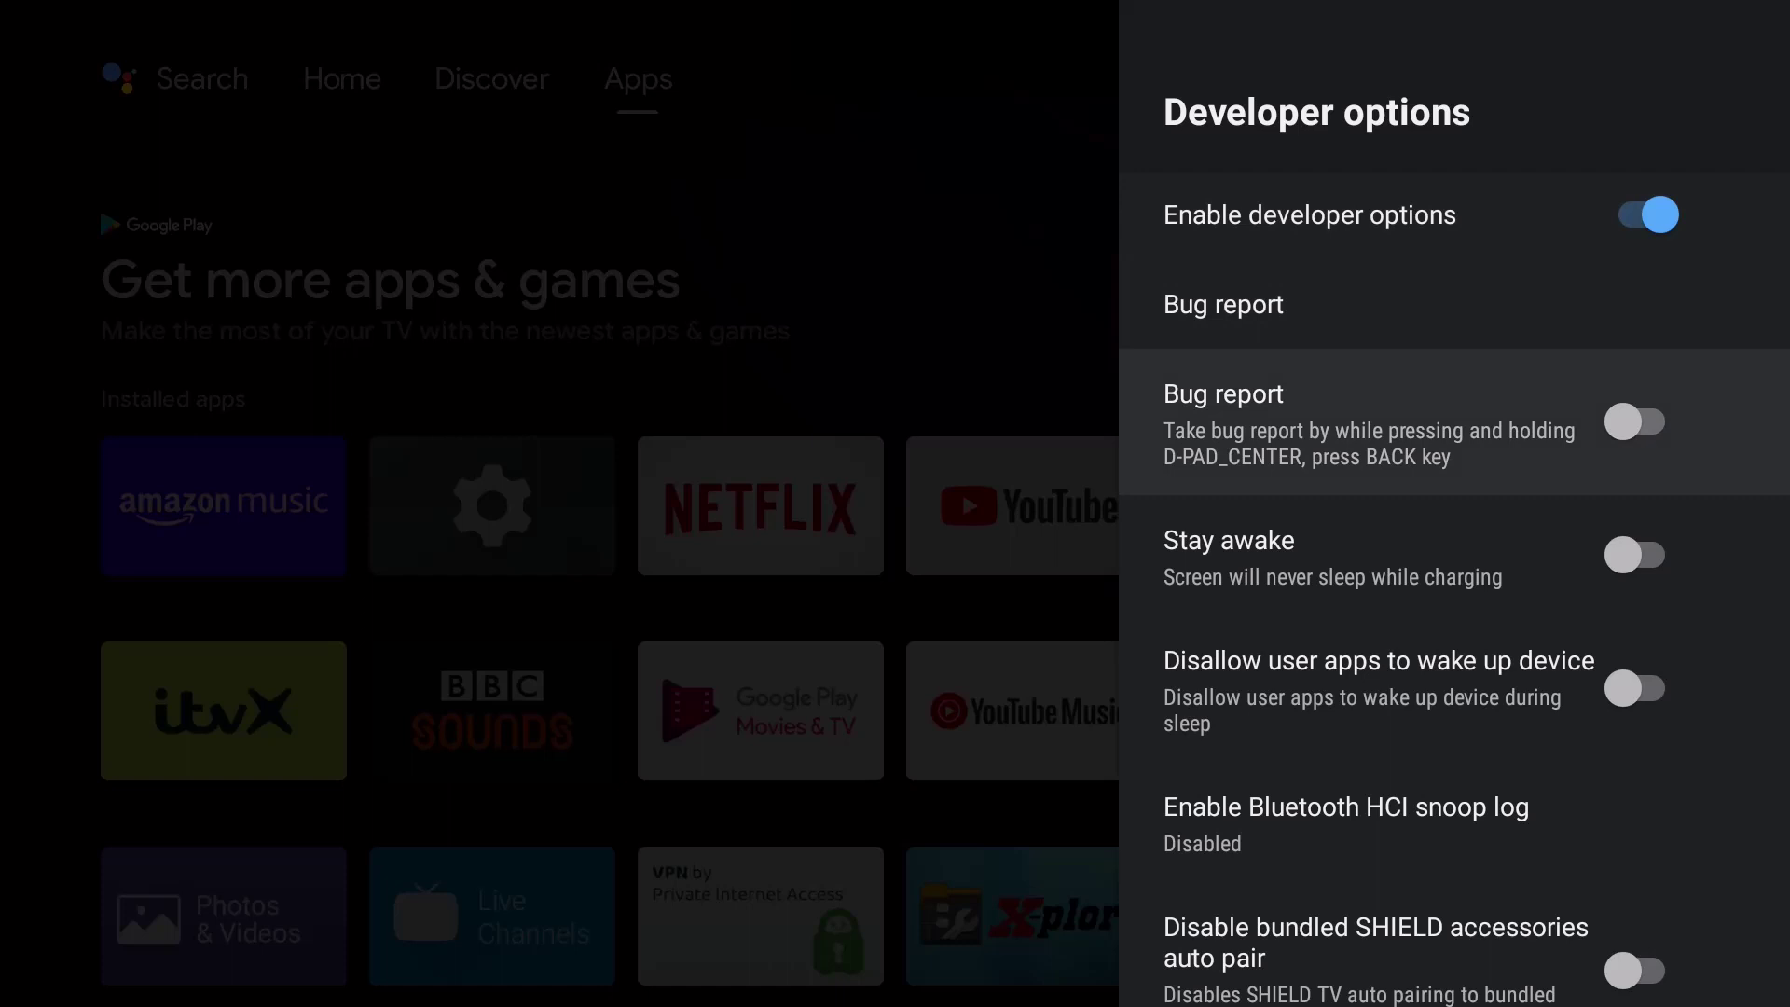
{"action": "key", "text": "Down"}
{"action": "key", "text": "Down"}
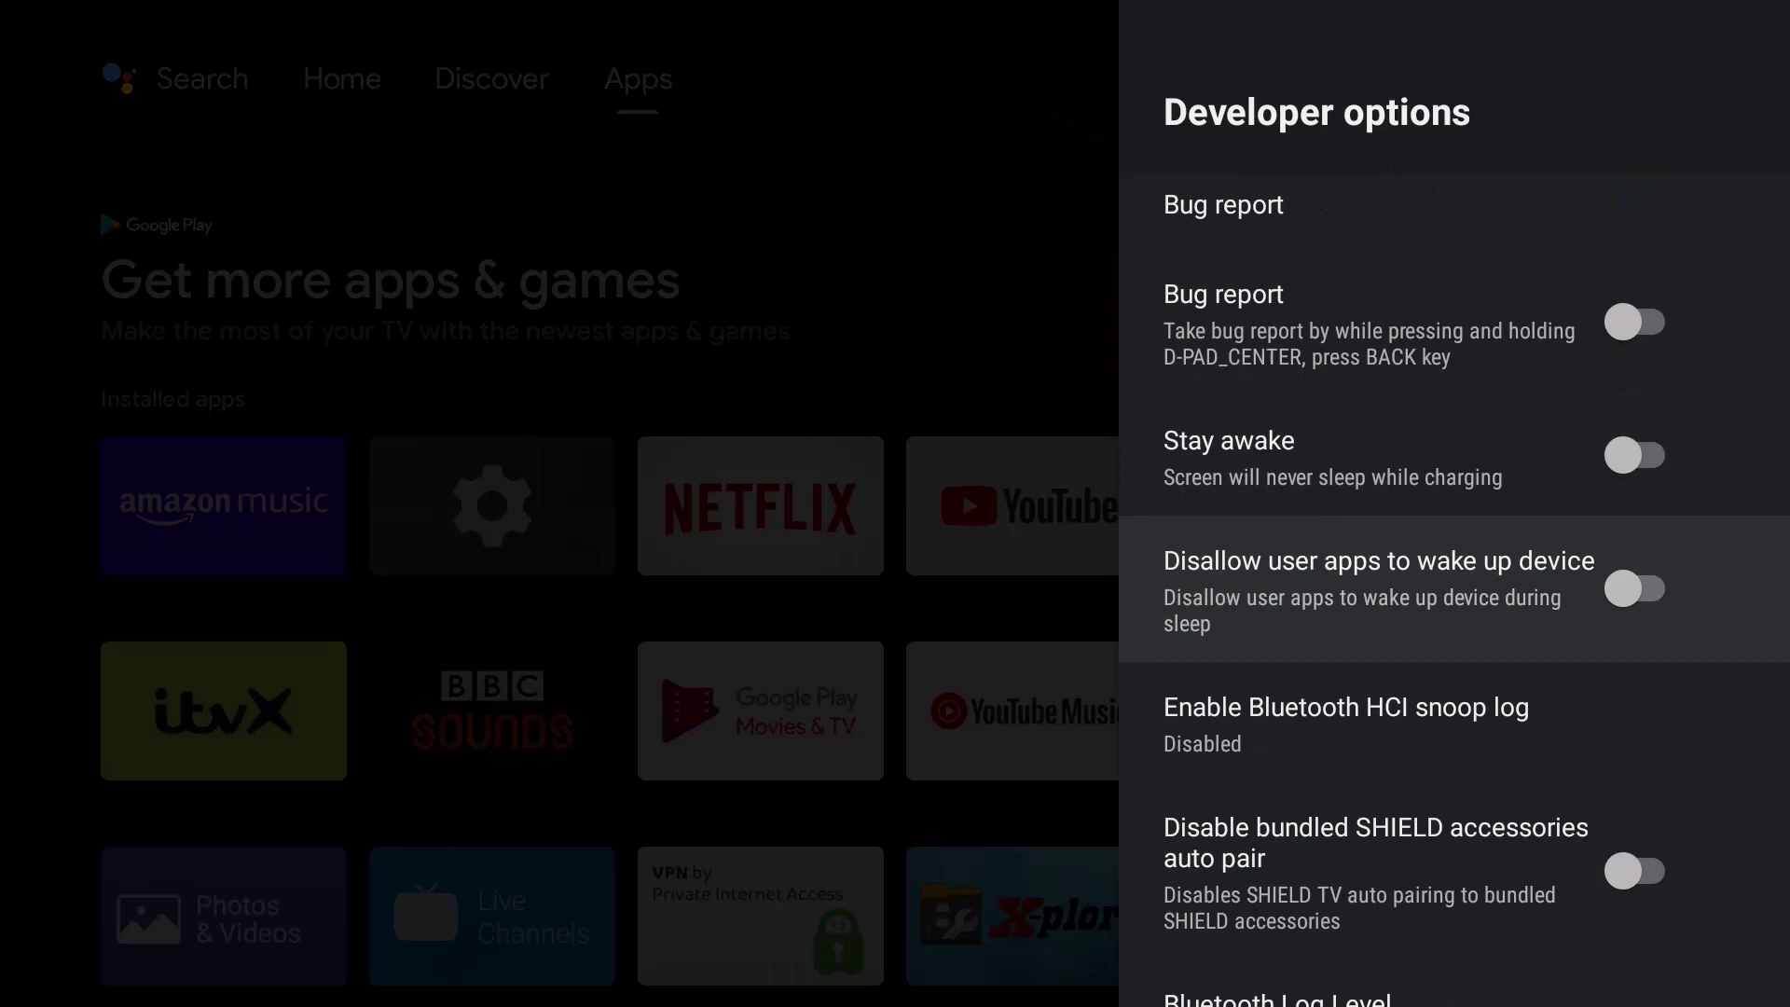
{"action": "key", "text": "Down"}
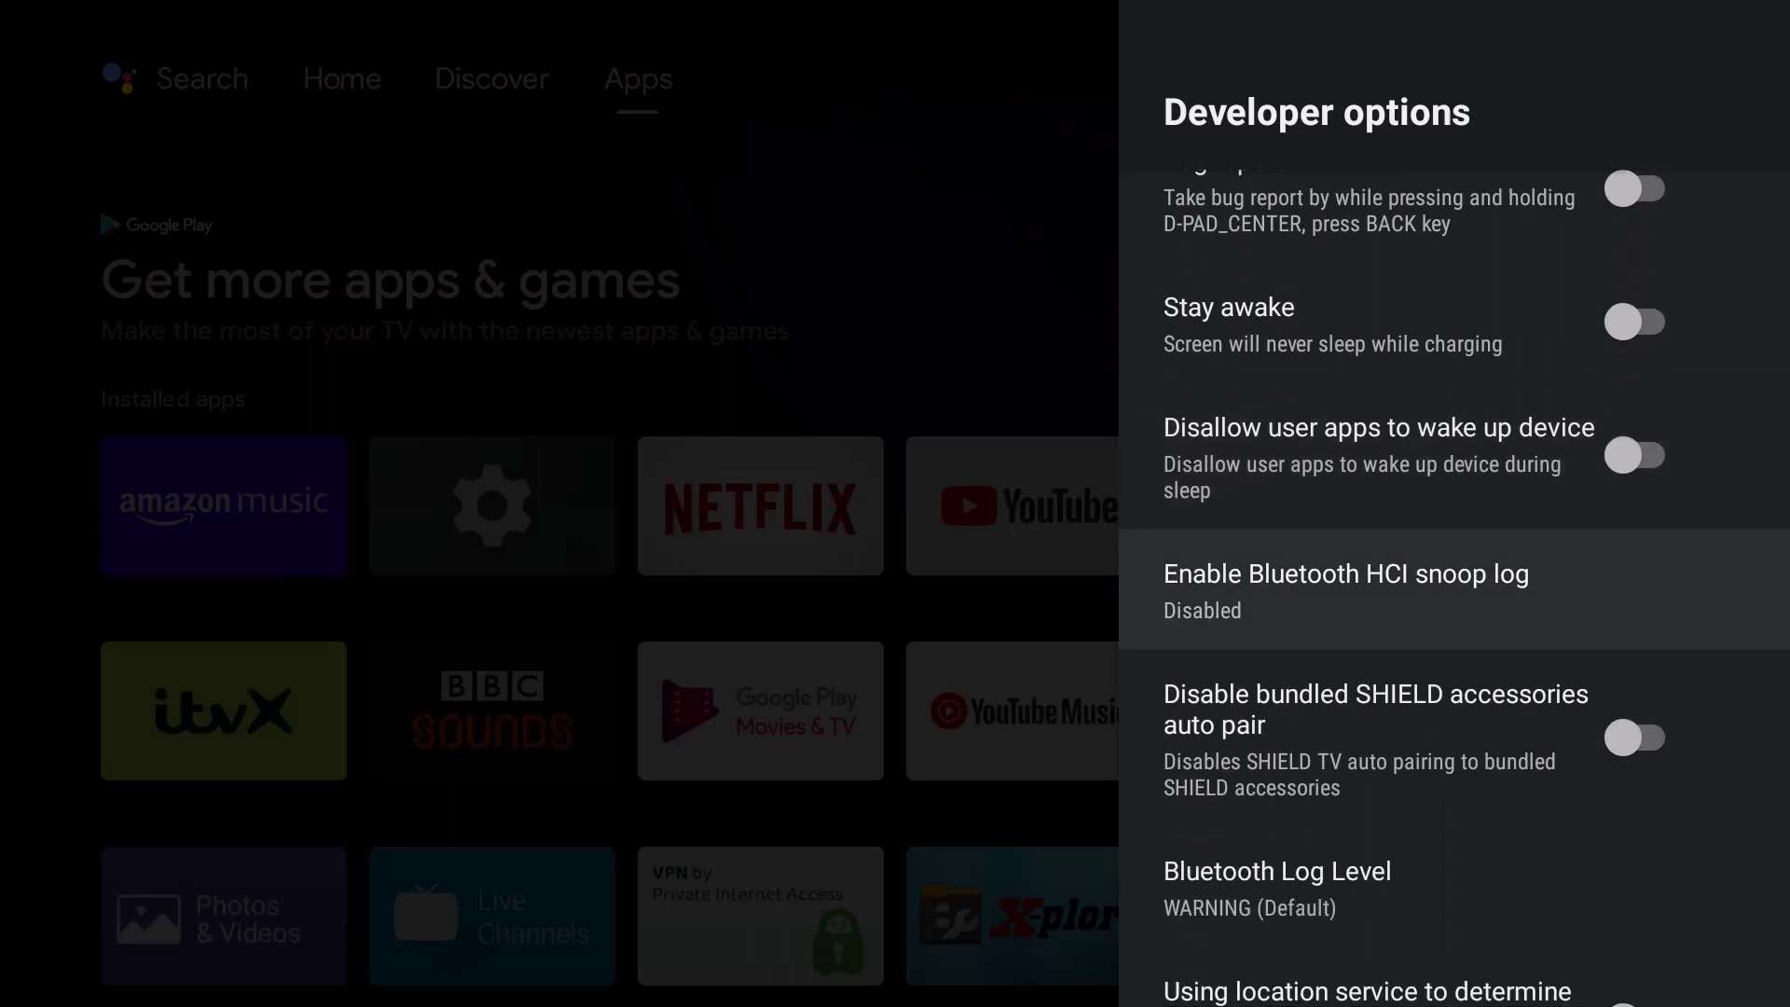
{"action": "key", "text": "Down"}
{"action": "key", "text": "Down"}
{"action": "key", "text": "Up"}
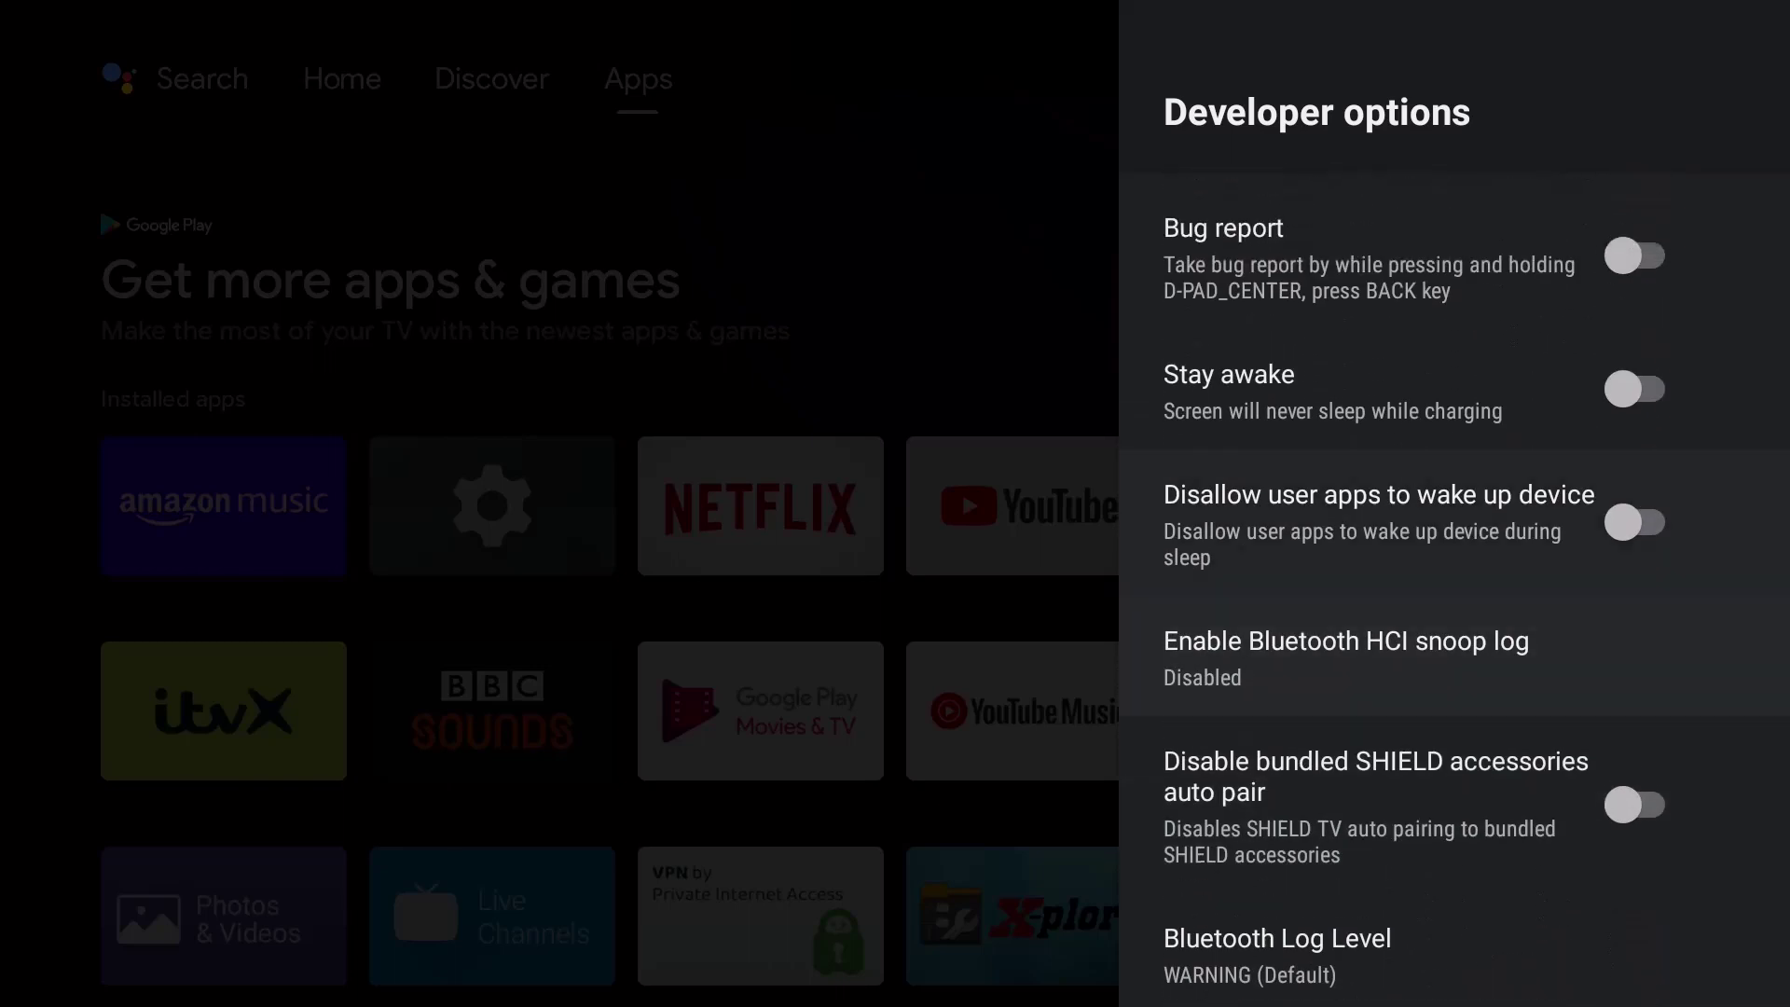
{"action": "key", "text": "Up"}
{"action": "key", "text": "Down"}
{"action": "key", "text": "Down"}
{"action": "key", "text": "Down"}
{"action": "key", "text": "Down"}
{"action": "key", "text": "Down"}
{"action": "key", "text": "Down"}
{"action": "key", "text": "Down"}
{"action": "key", "text": "Down"}
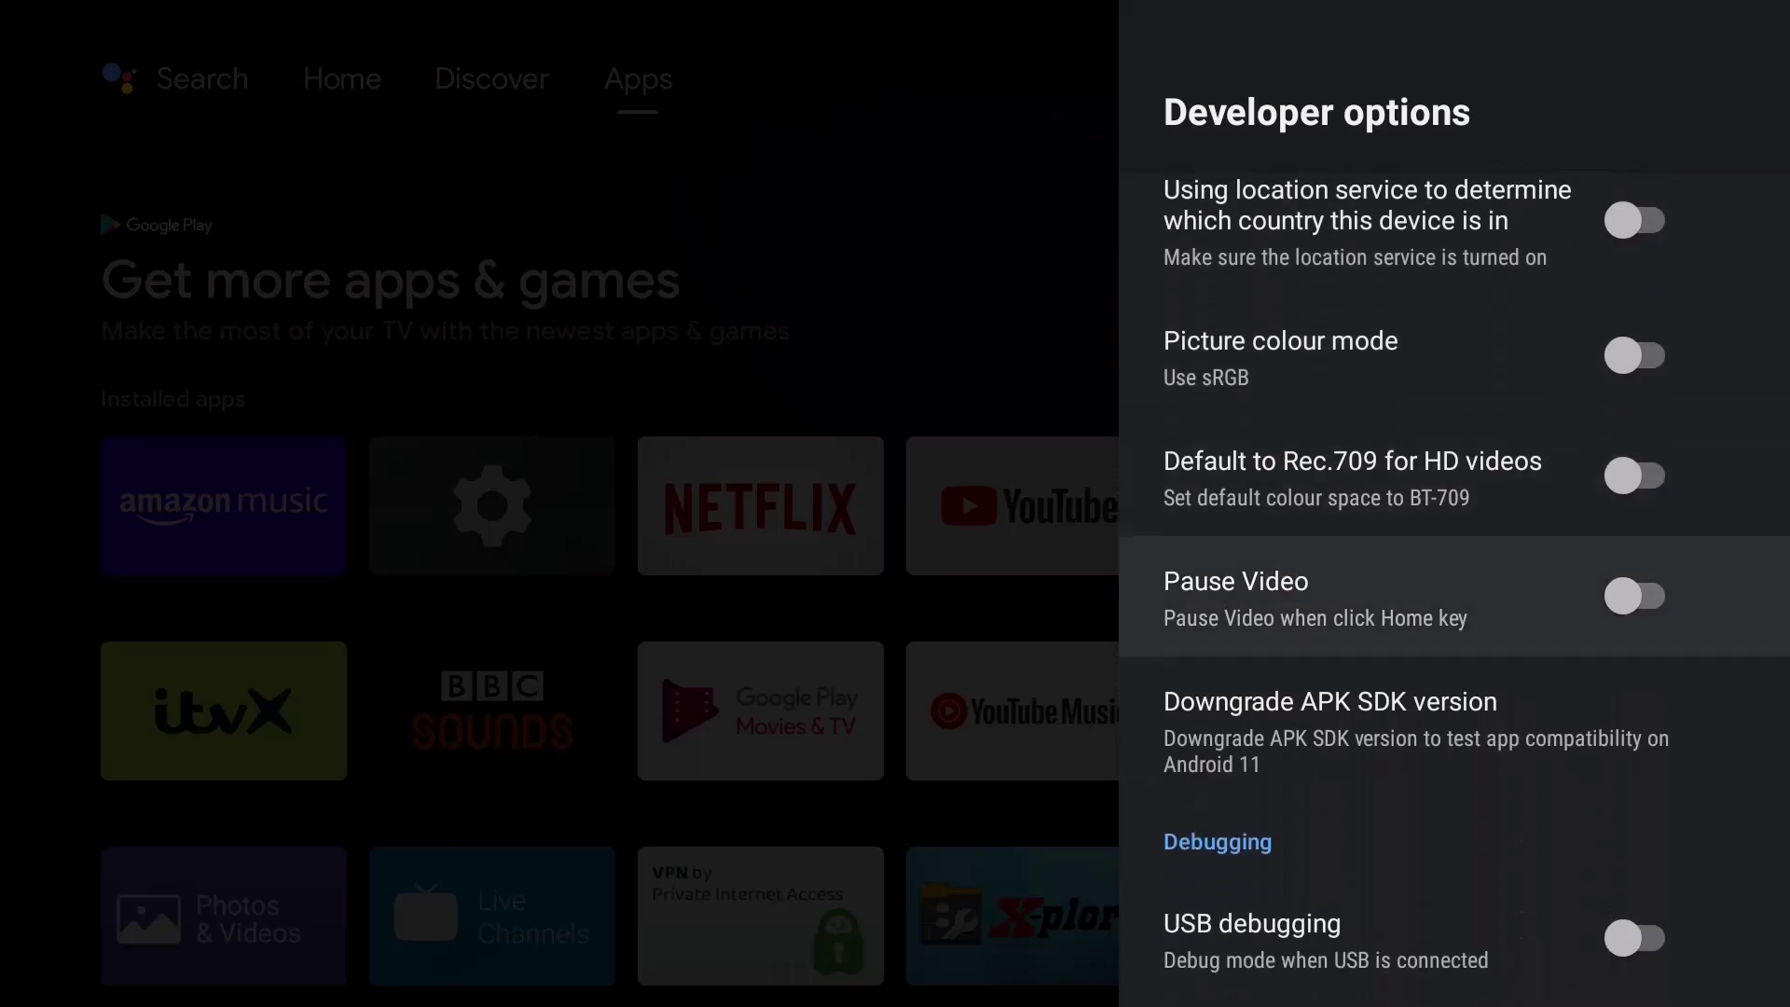
{"action": "key", "text": "Down"}
{"action": "key", "text": "Down"}
{"action": "key", "text": "Down"}
{"action": "key", "text": "Down"}
{"action": "key", "text": "Down"}
{"action": "key", "text": "Down"}
{"action": "key", "text": "Down"}
{"action": "key", "text": "Down"}
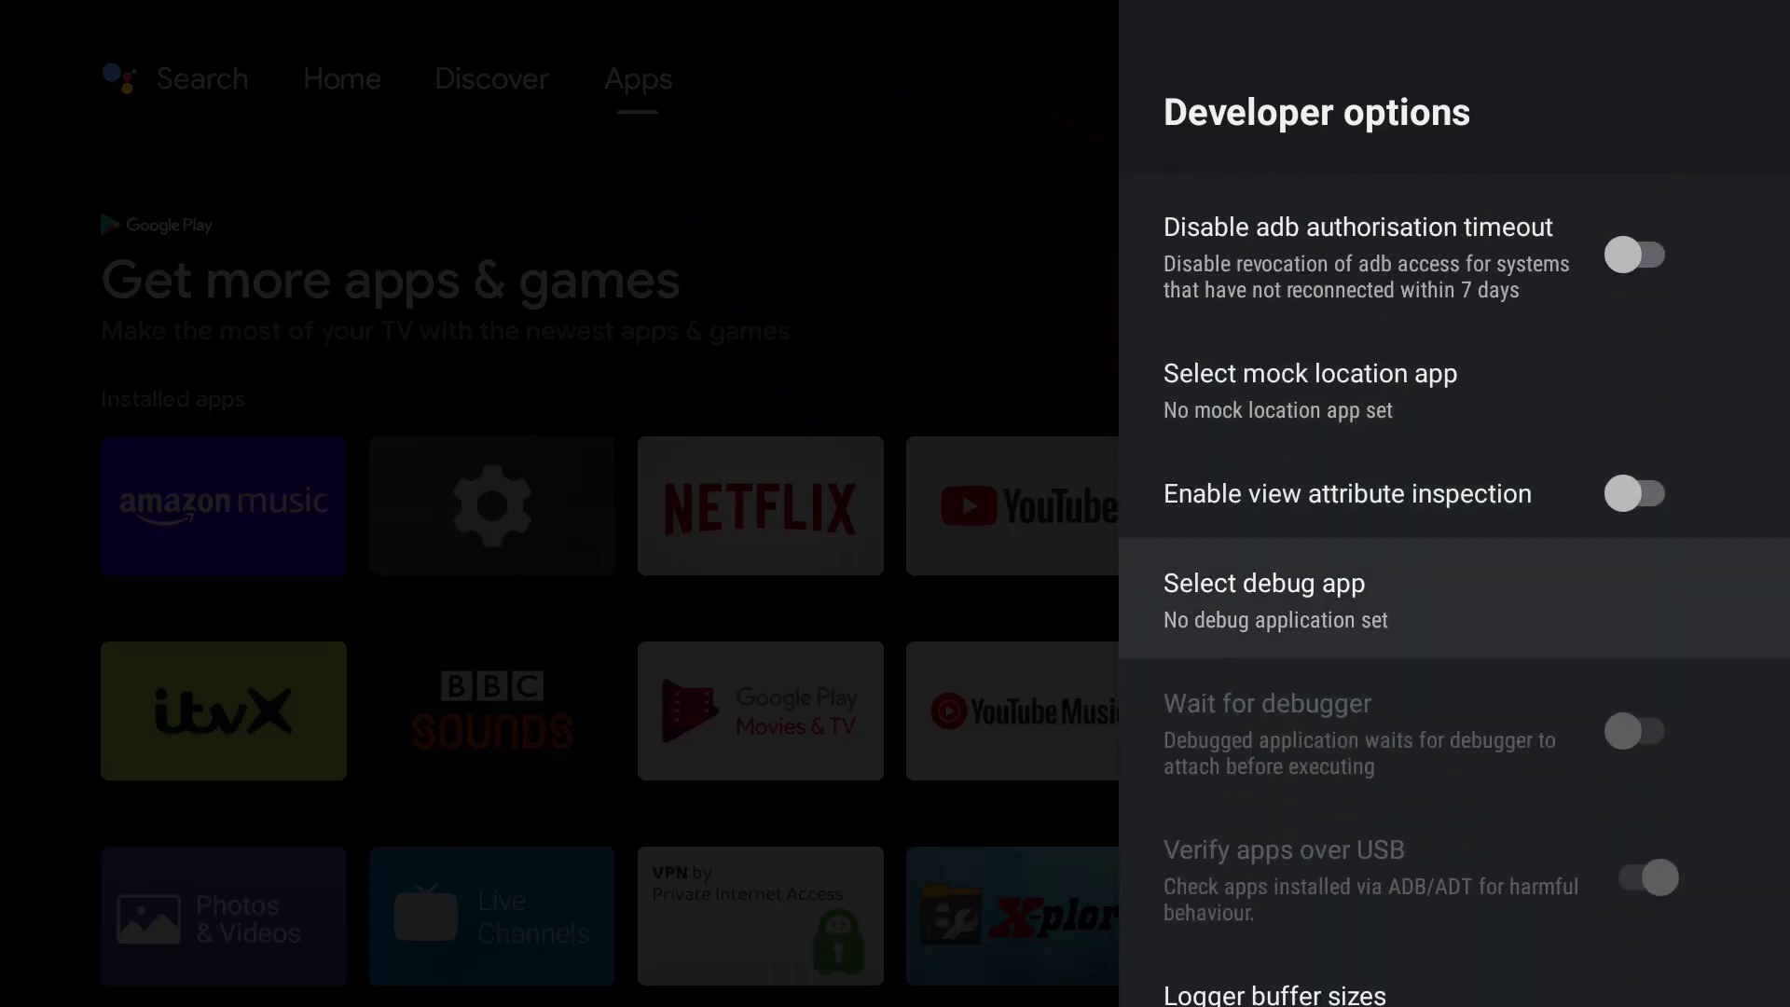
{"action": "key", "text": "Down"}
{"action": "key", "text": "Down"}
{"action": "key", "text": "Down"}
{"action": "key", "text": "Down"}
{"action": "key", "text": "Down"}
{"action": "key", "text": "Down"}
{"action": "key", "text": "Down"}
{"action": "key", "text": "Down"}
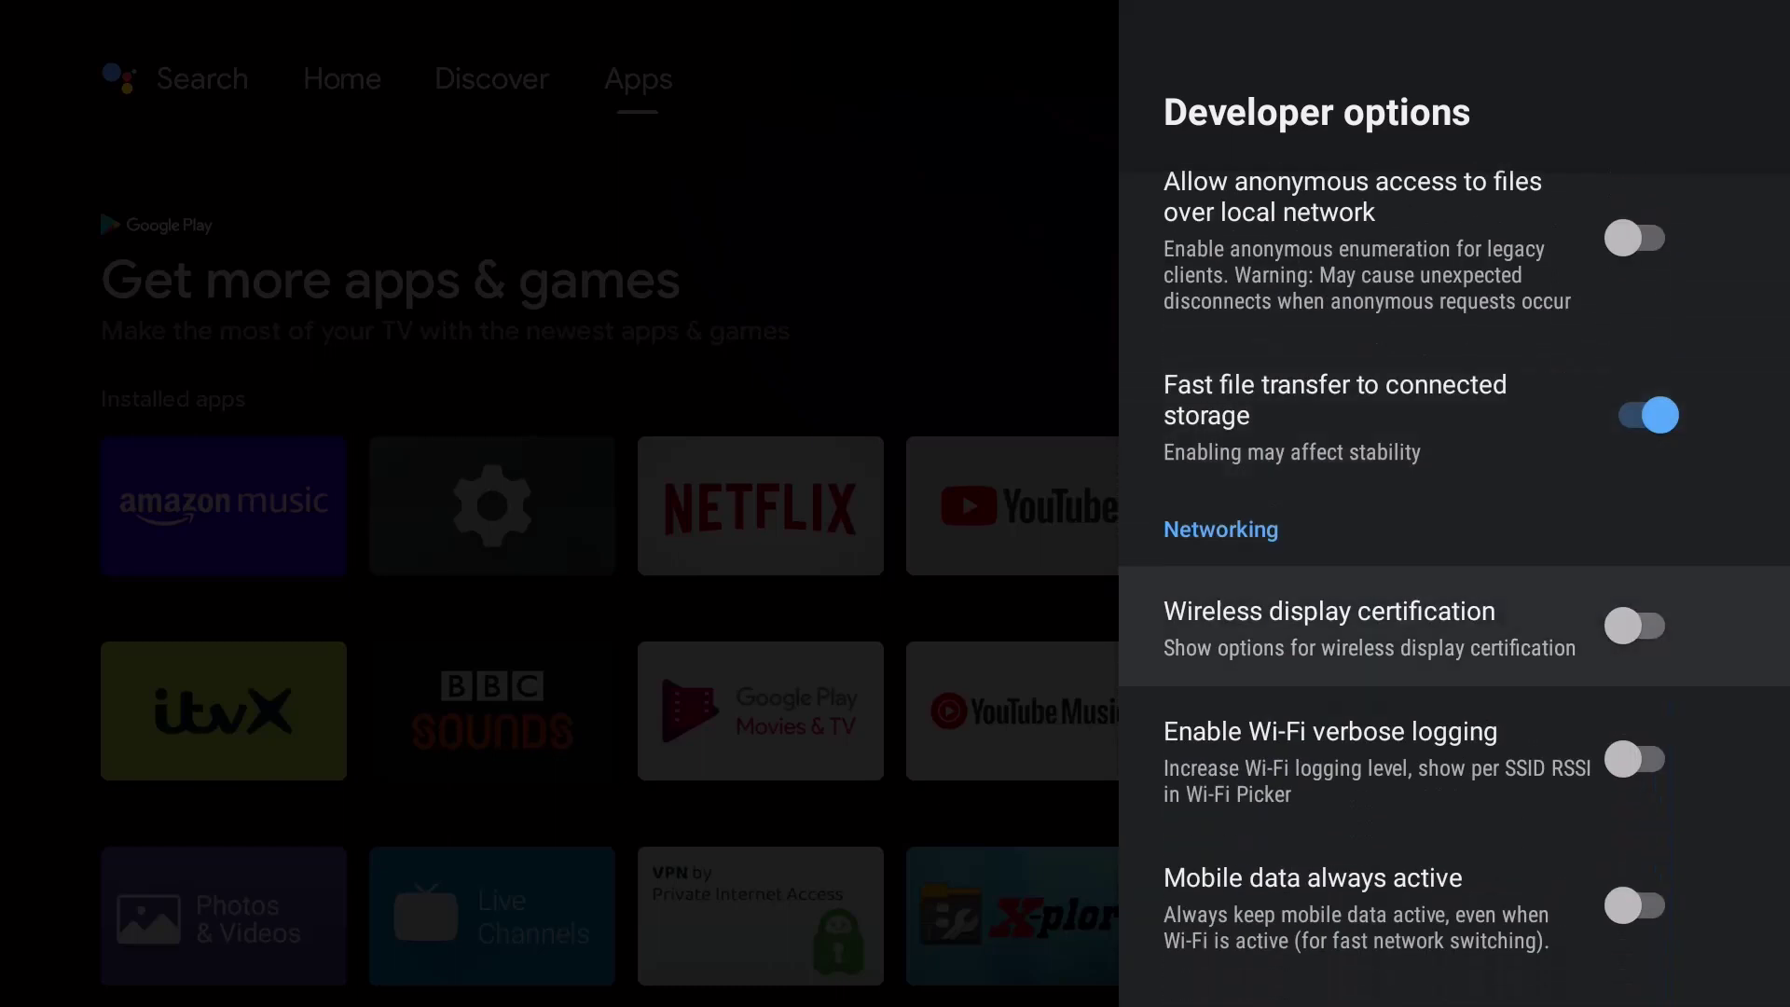
{"action": "key", "text": "Down"}
{"action": "key", "text": "Down"}
{"action": "key", "text": "Down"}
{"action": "key", "text": "Down"}
{"action": "key", "text": "Down"}
{"action": "key", "text": "Down"}
{"action": "key", "text": "Down"}
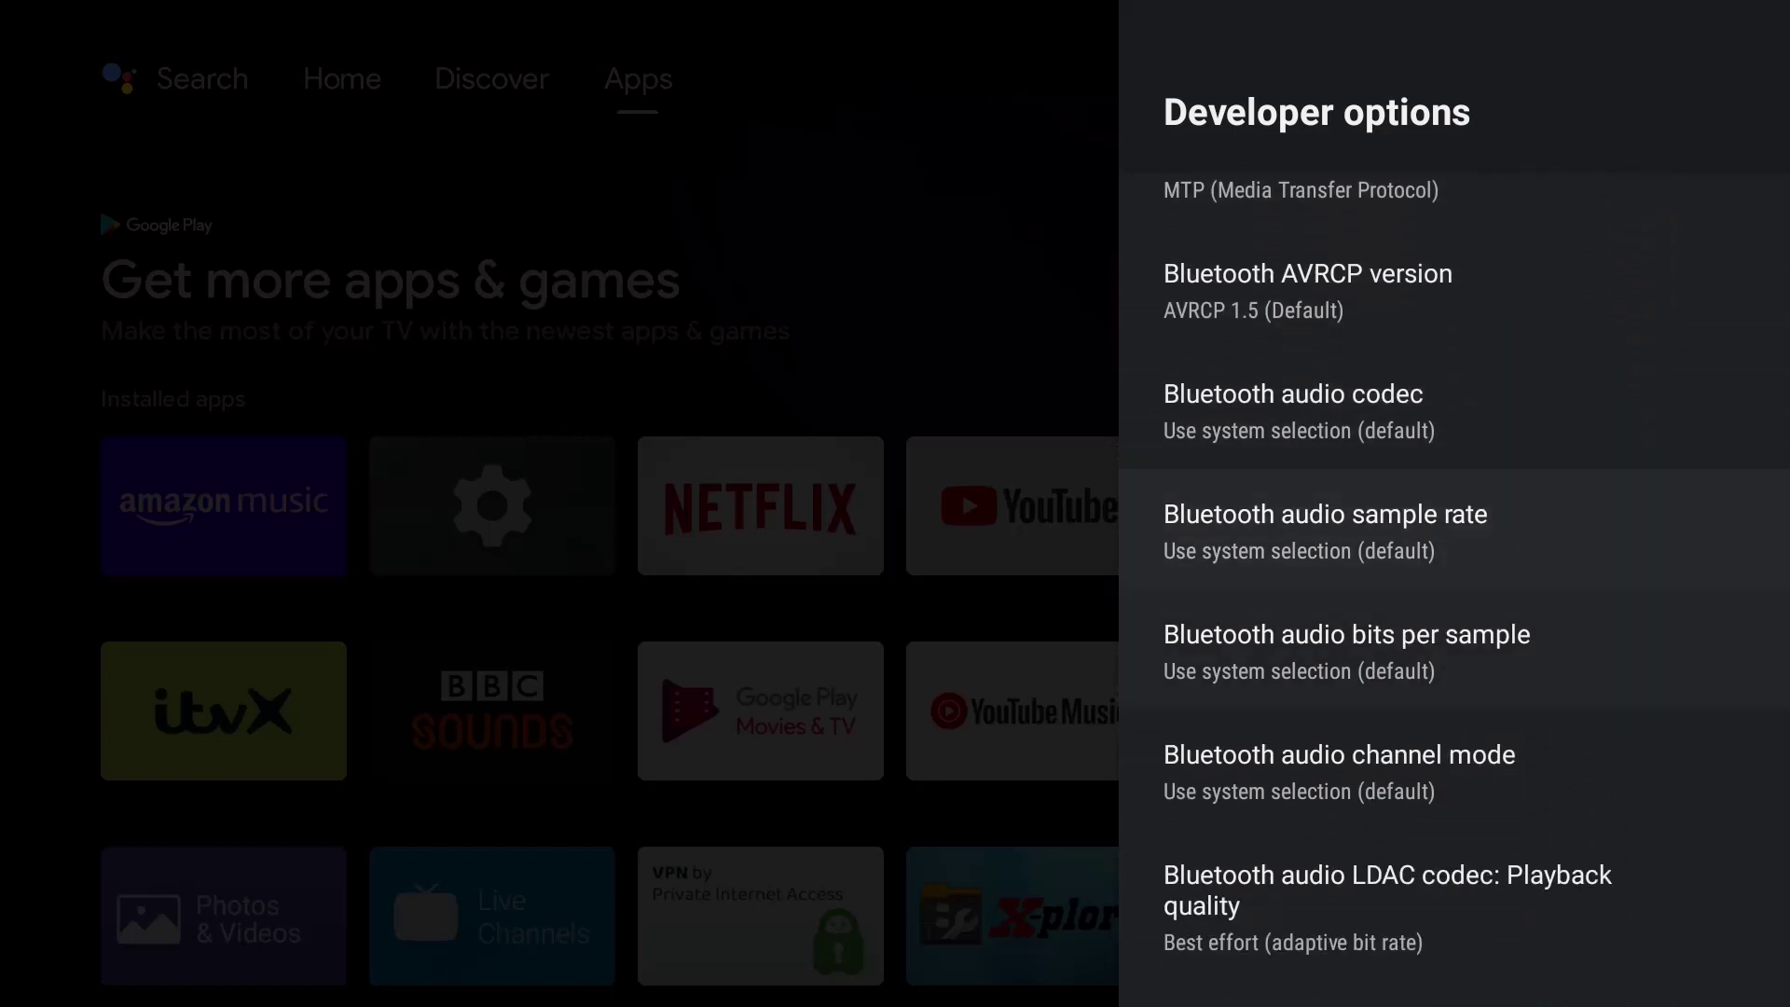
{"action": "key", "text": "Down"}
{"action": "key", "text": "Down"}
{"action": "key", "text": "Down"}
{"action": "key", "text": "Down"}
{"action": "key", "text": "Down"}
{"action": "key", "text": "Down"}
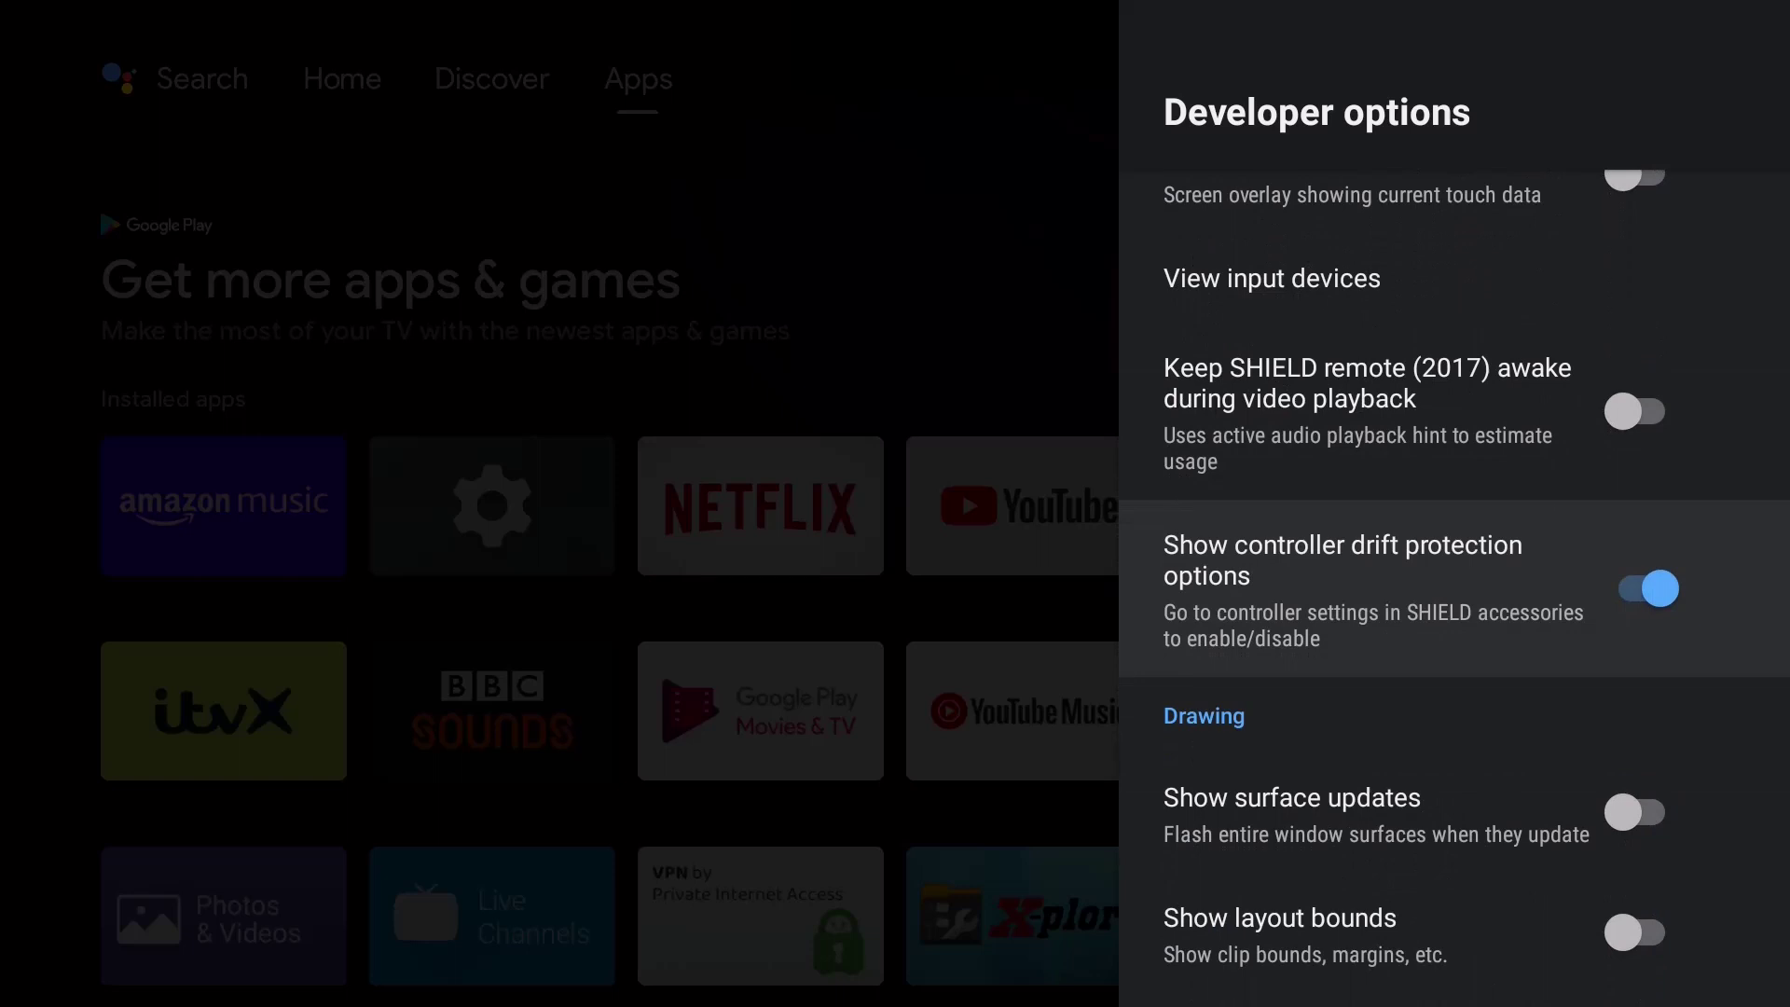
{"action": "key", "text": "Return"}
{"action": "key", "text": "Return"}
{"action": "key", "text": "Escape"}
{"action": "key", "text": "Escape"}
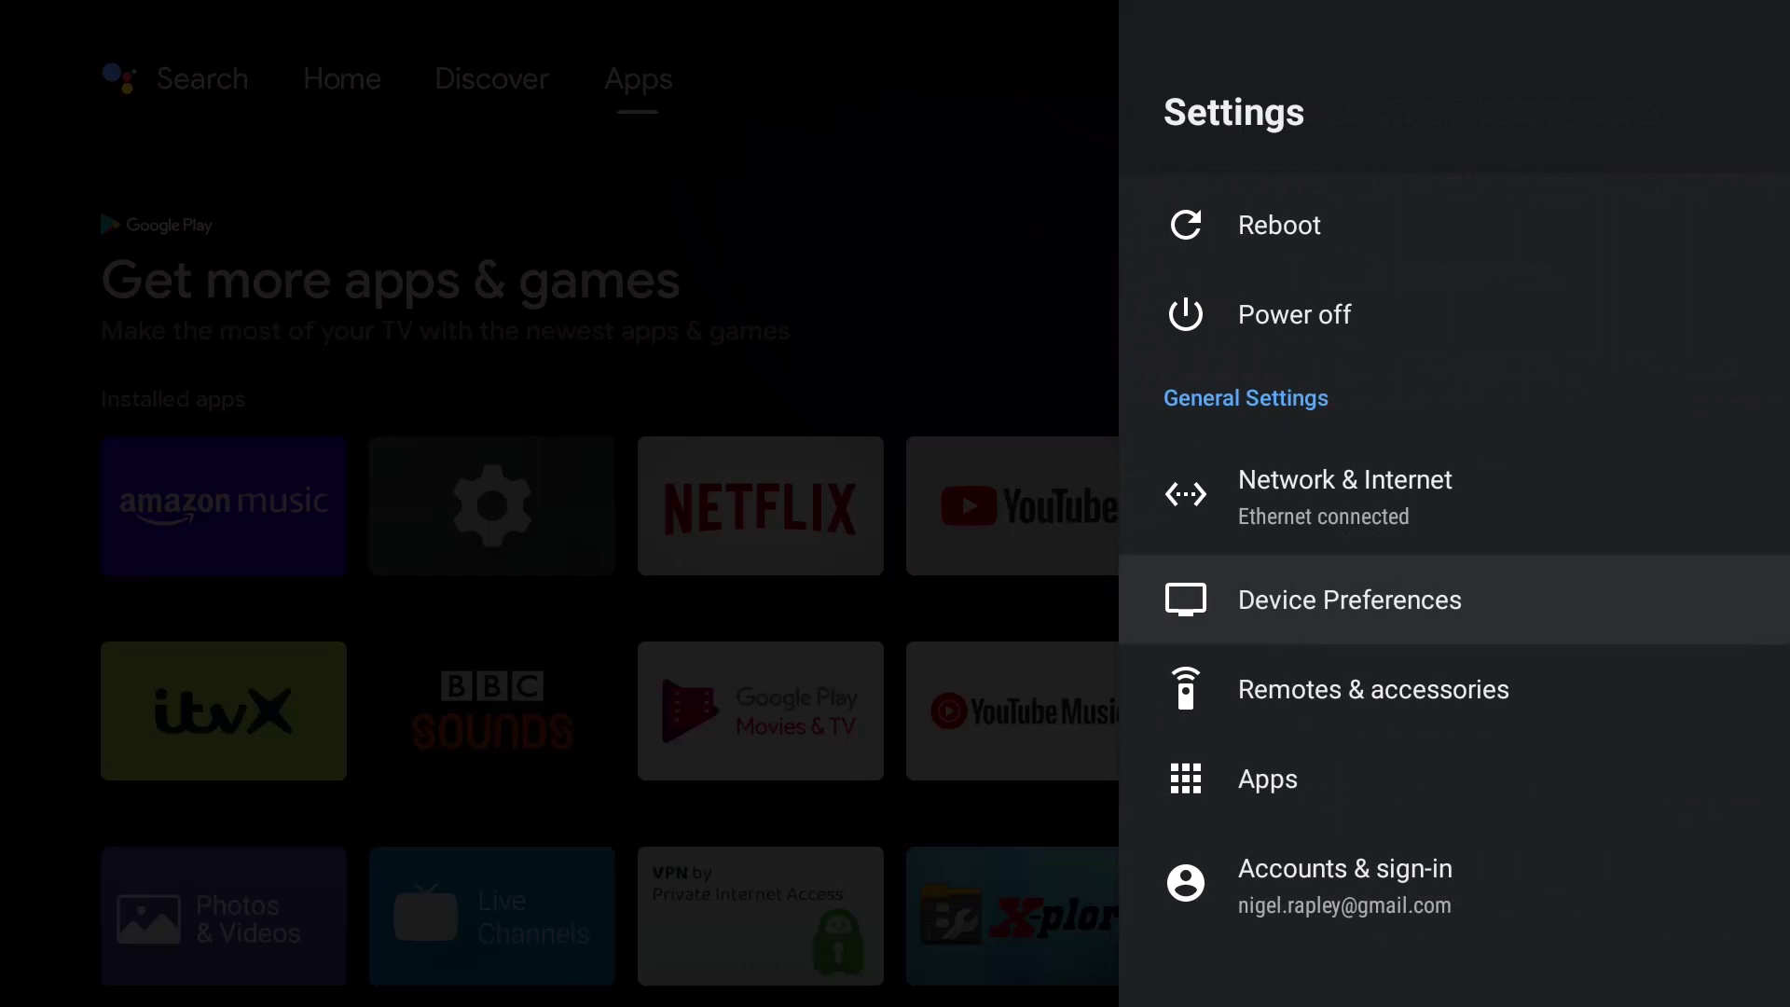
Step: Open the settings of the active paired controller among the SHIELD accessories under Remotes & accessories
{"action": "key", "text": "Down"}
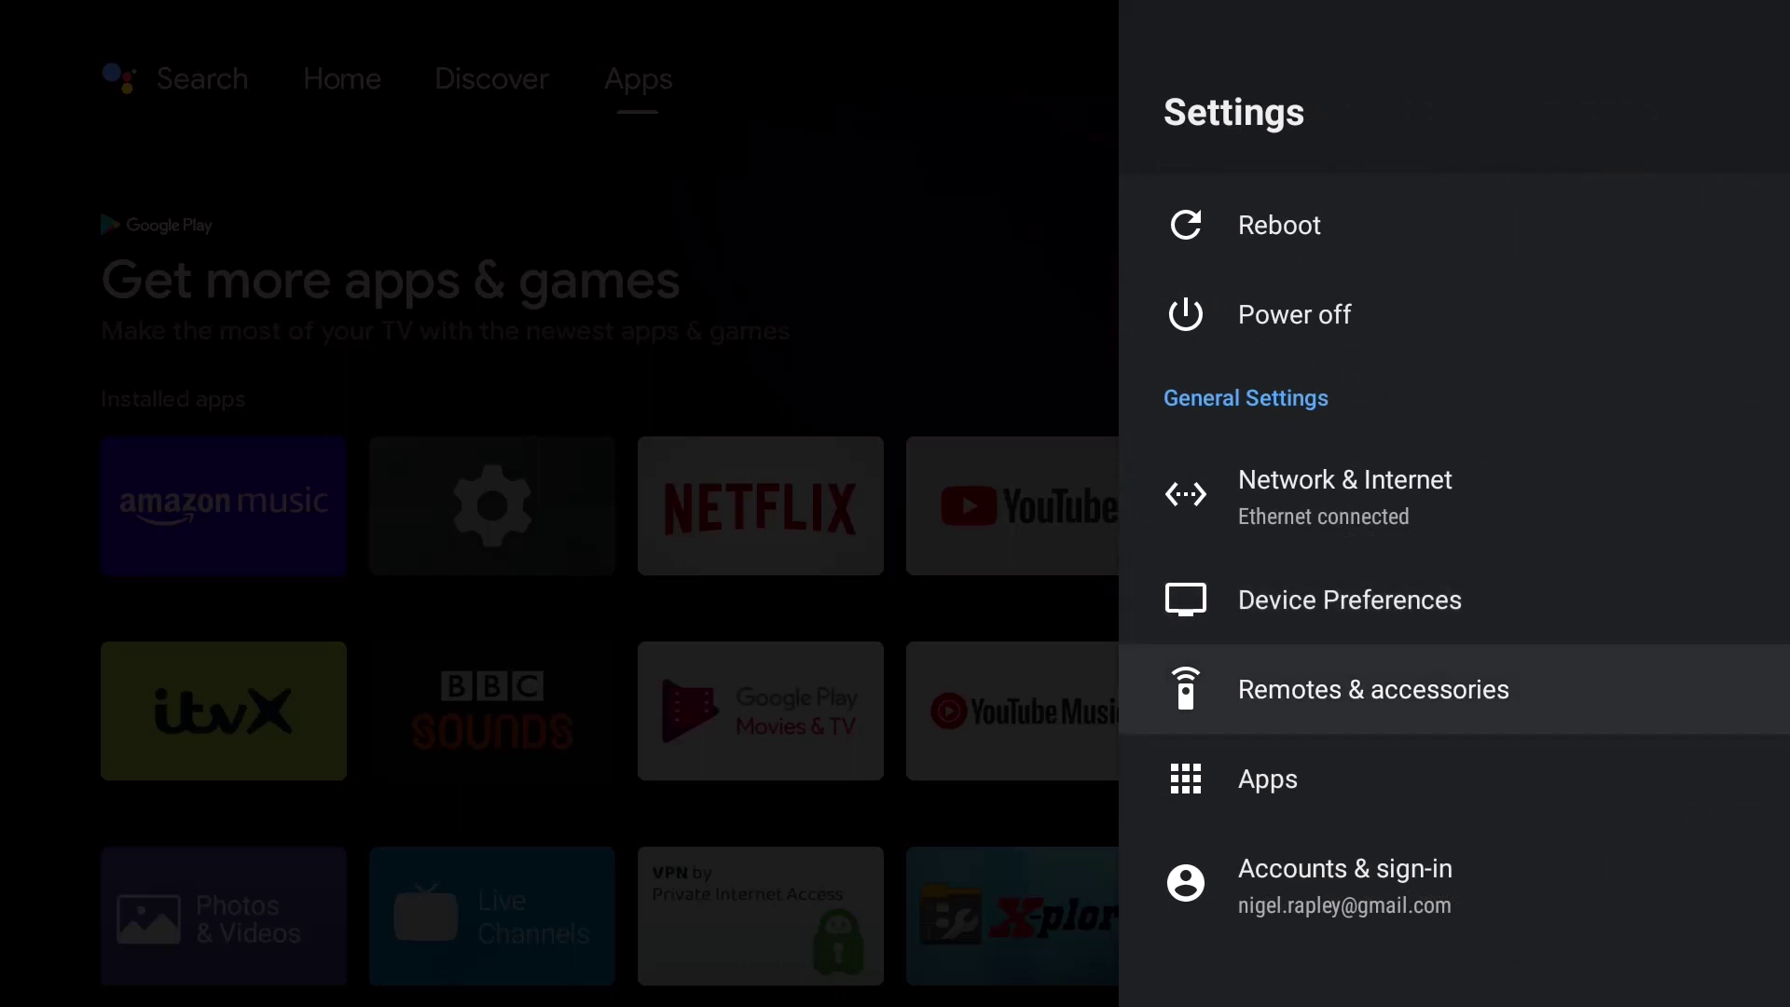
{"action": "key", "text": "Return"}
{"action": "key", "text": "Return"}
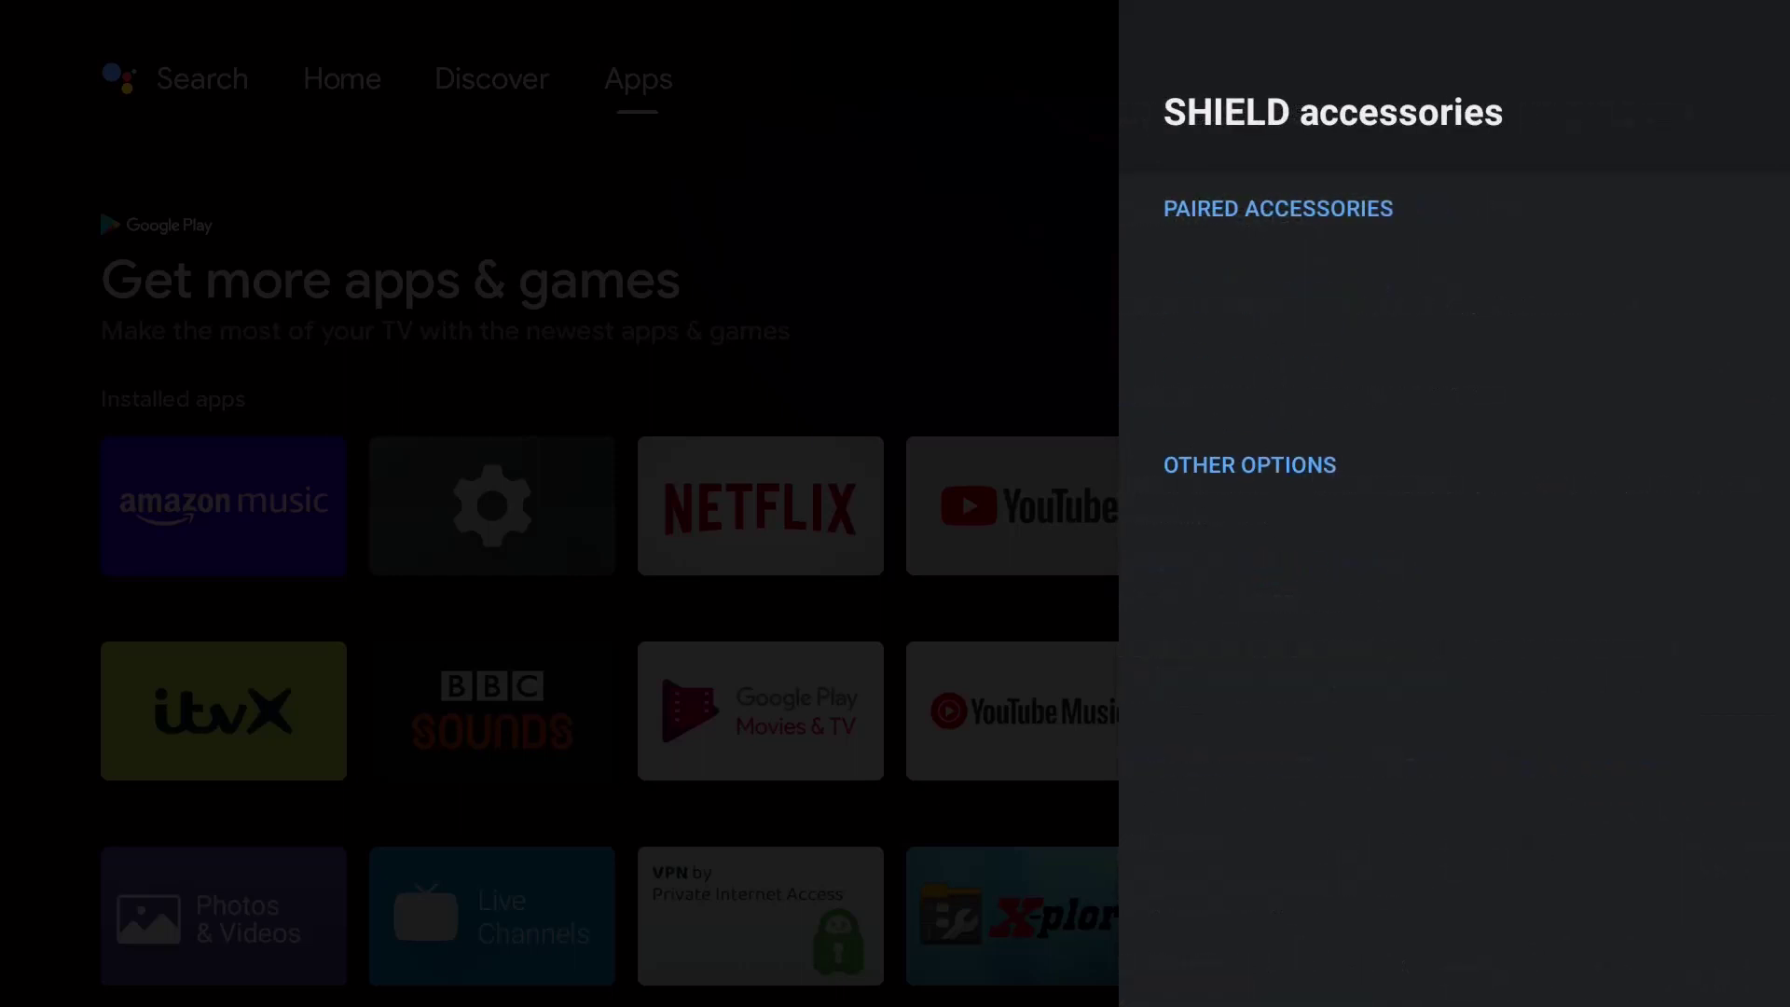
{"action": "key", "text": "Down"}
{"action": "key", "text": "Up"}
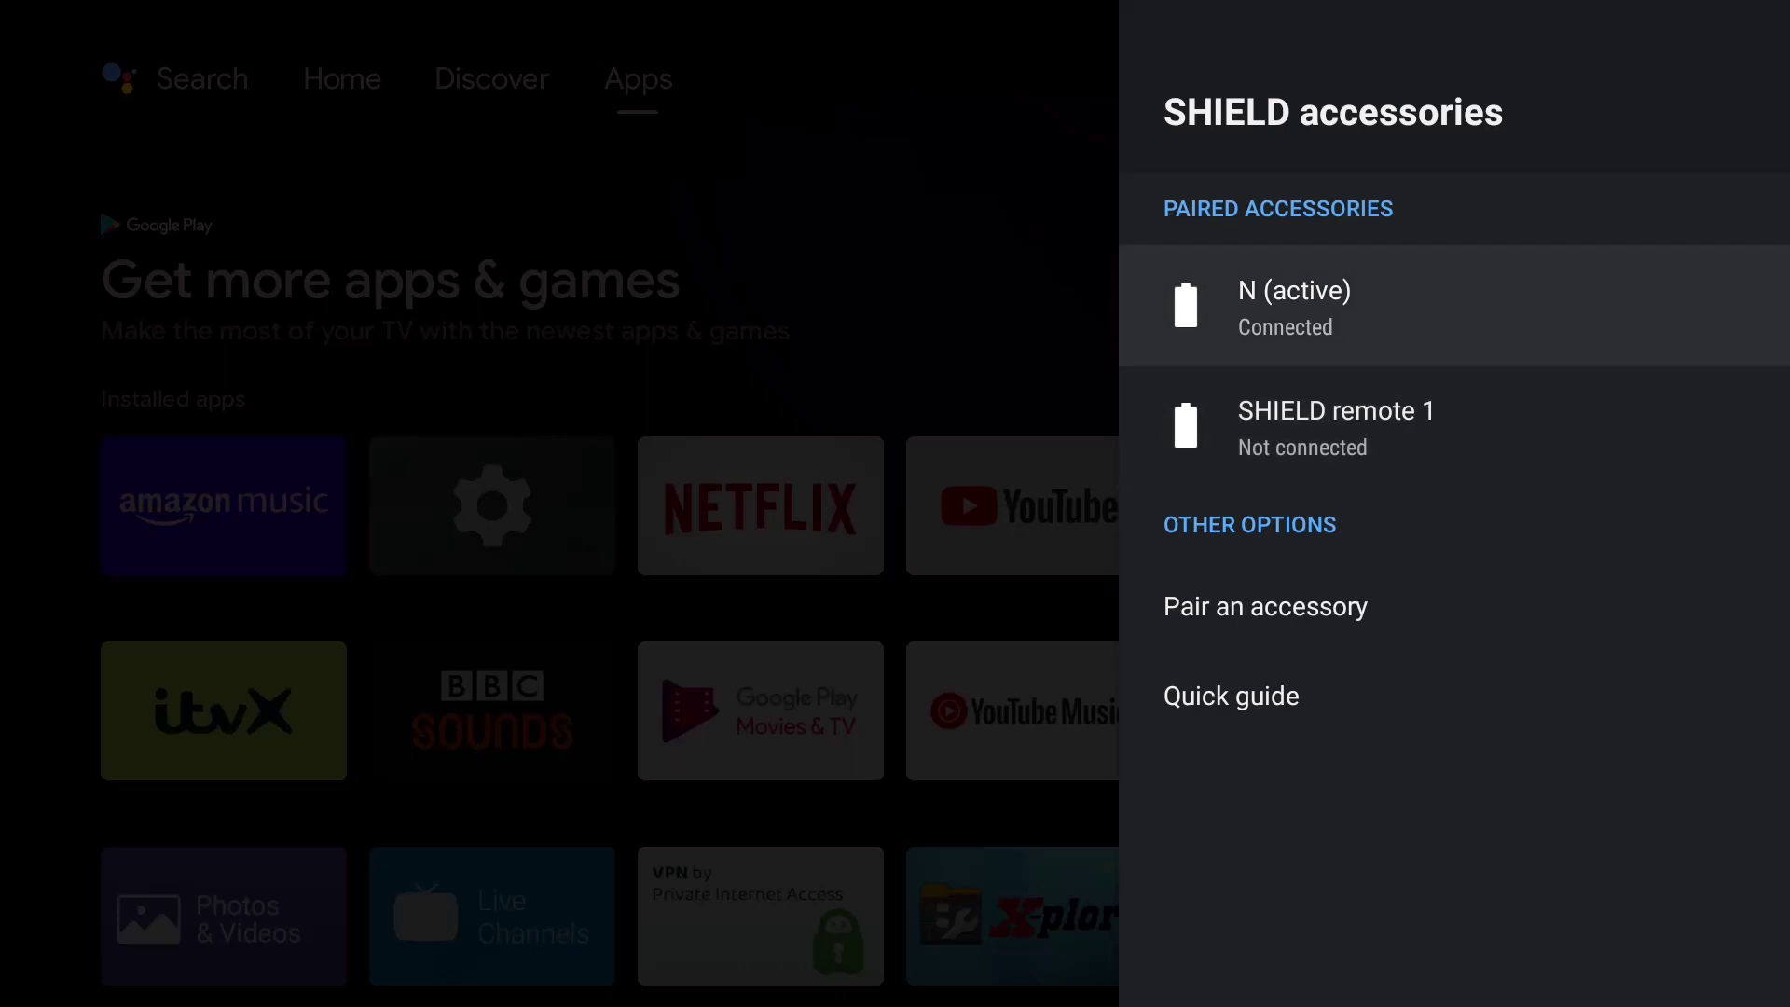
{"action": "key", "text": "Return"}
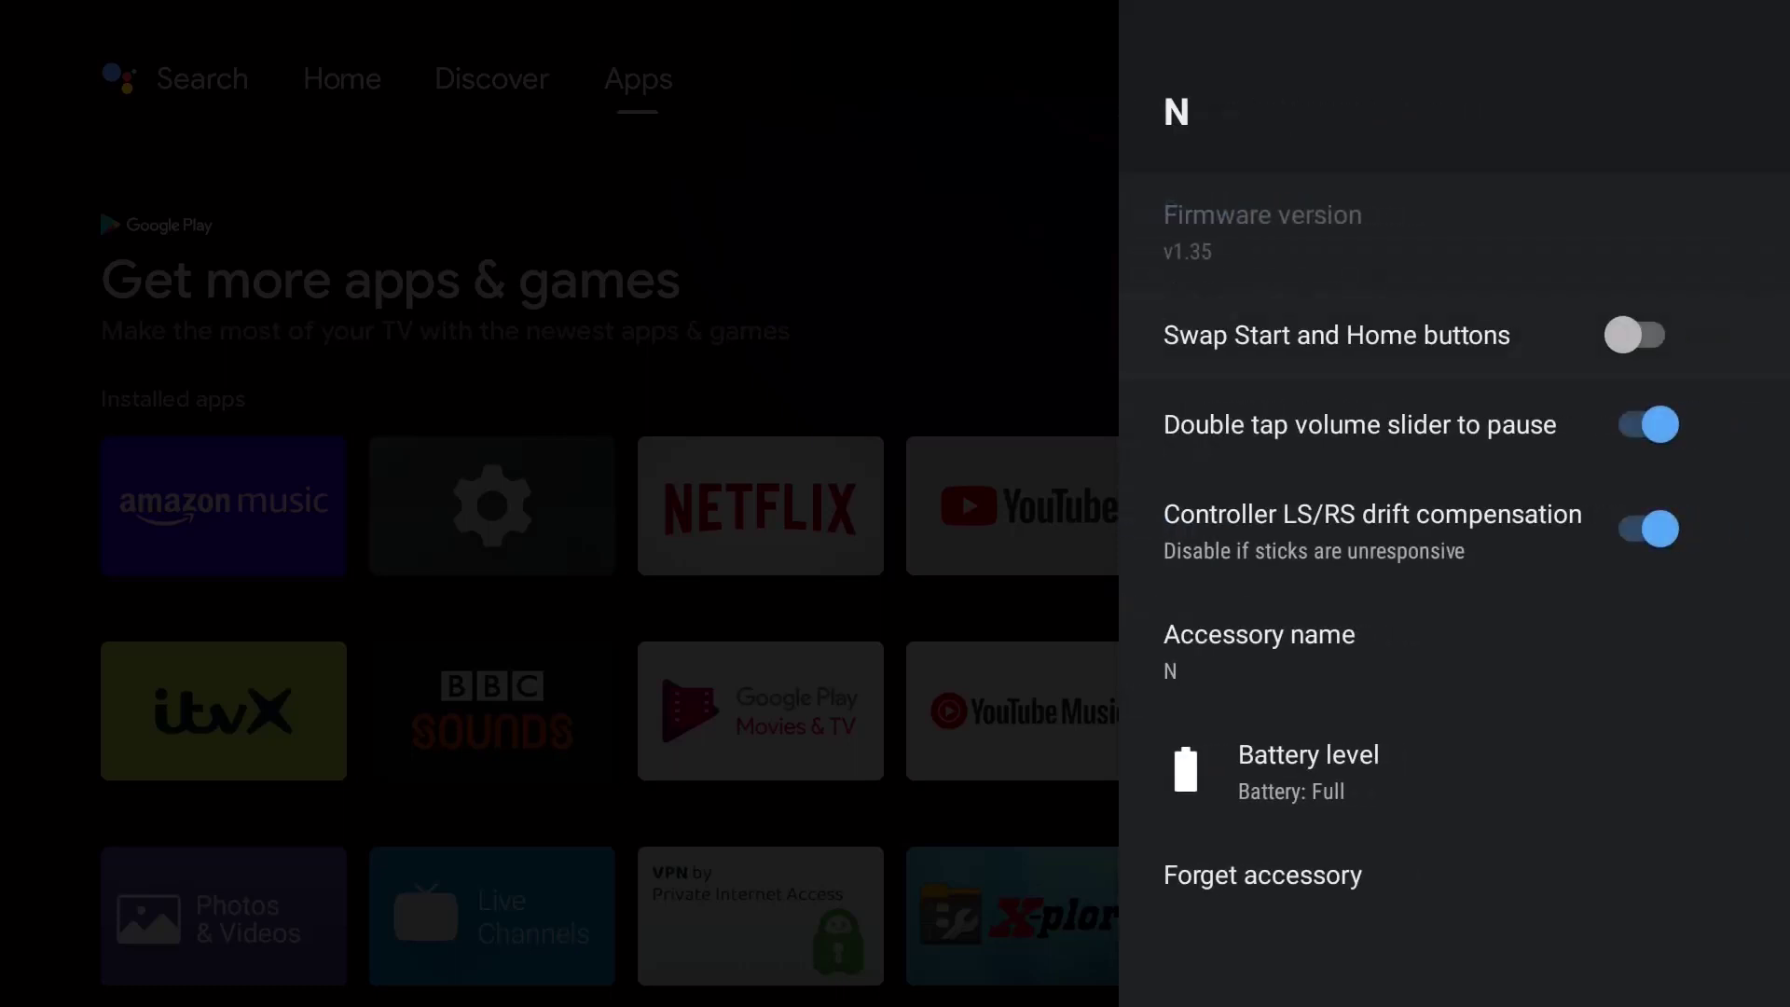
Step: Toggle the controller's LS/RS drift compensation off and back on
{"action": "key", "text": "Down"}
{"action": "key", "text": "Down"}
{"action": "key", "text": "Down"}
{"action": "key", "text": "Return"}
{"action": "key", "text": "Return"}
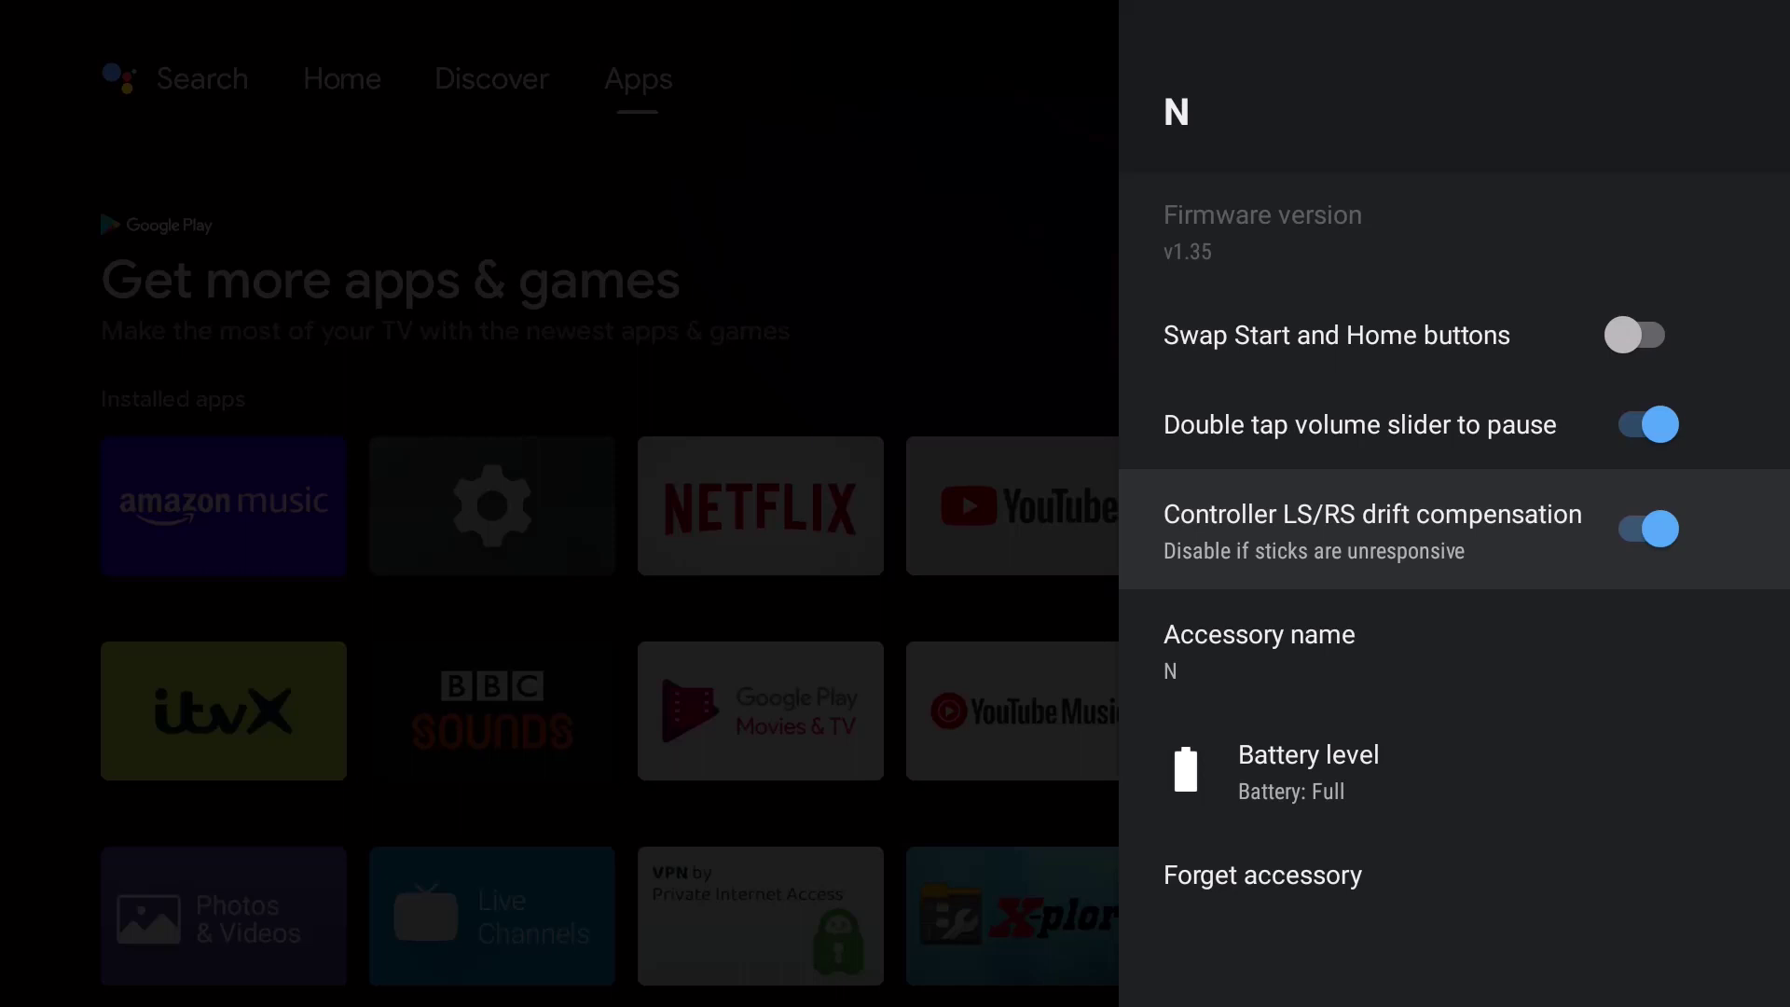
{"action": "key", "text": "Up"}
{"action": "key", "text": "Down"}
{"action": "key", "text": "Up"}
{"action": "key", "text": "Up"}
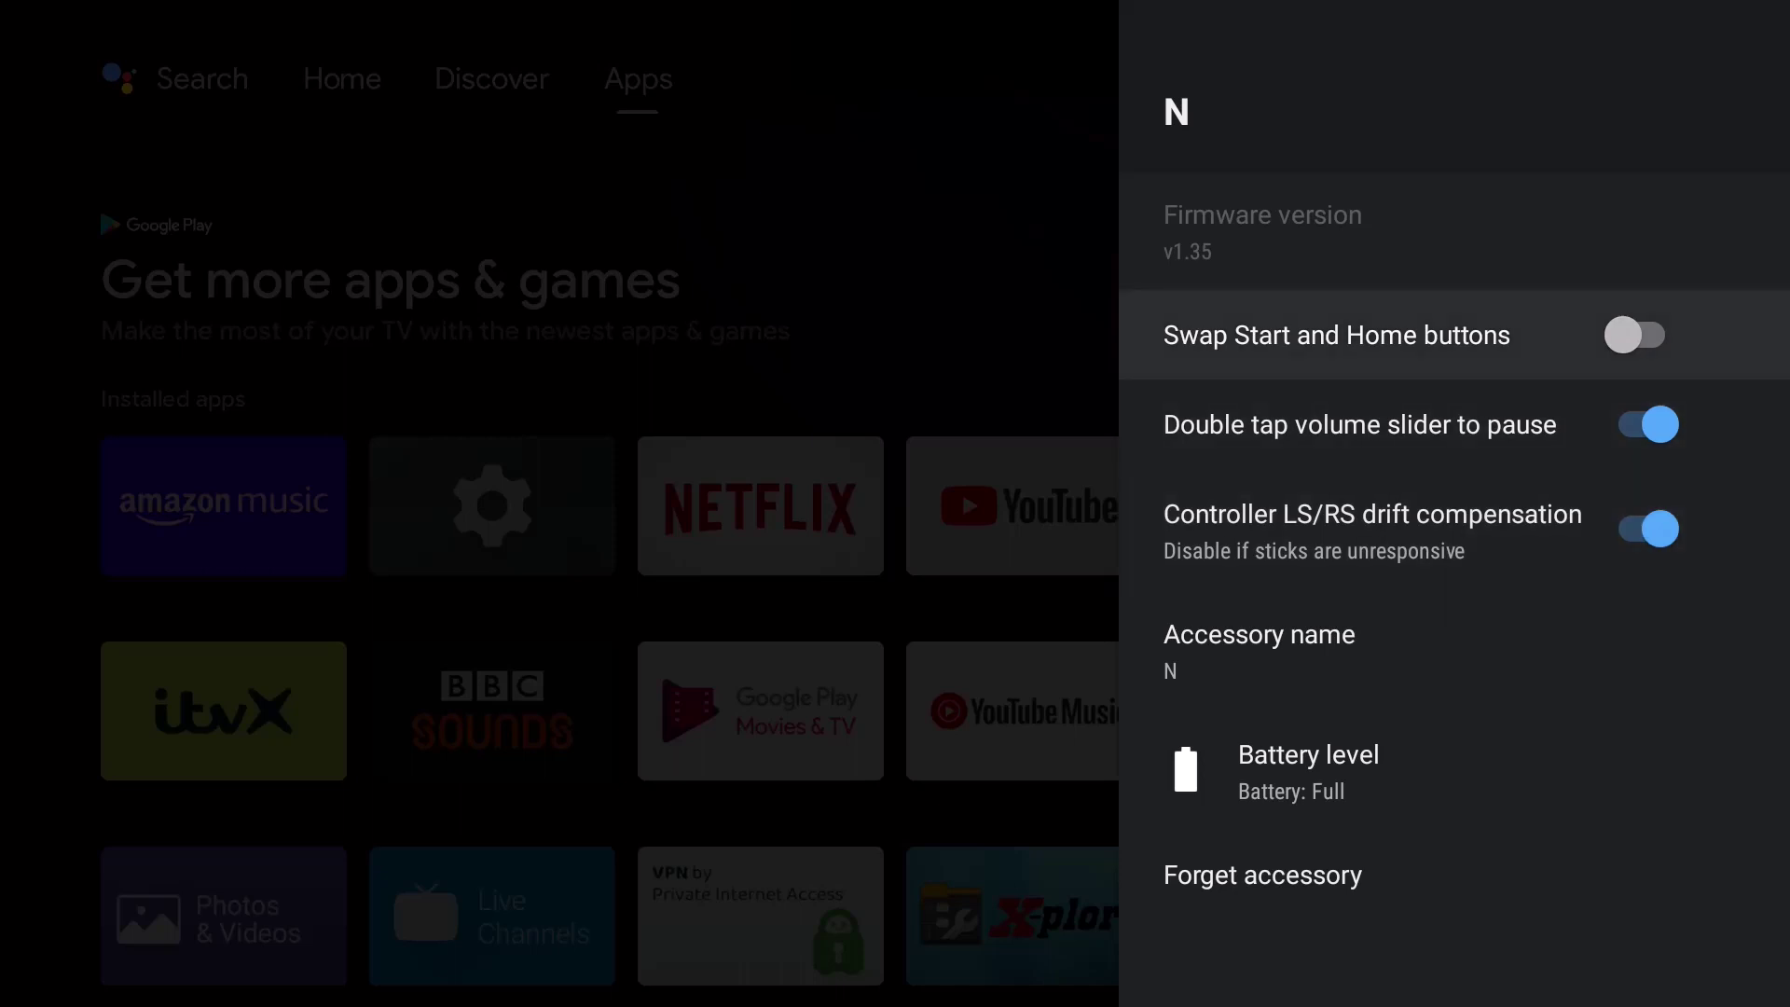